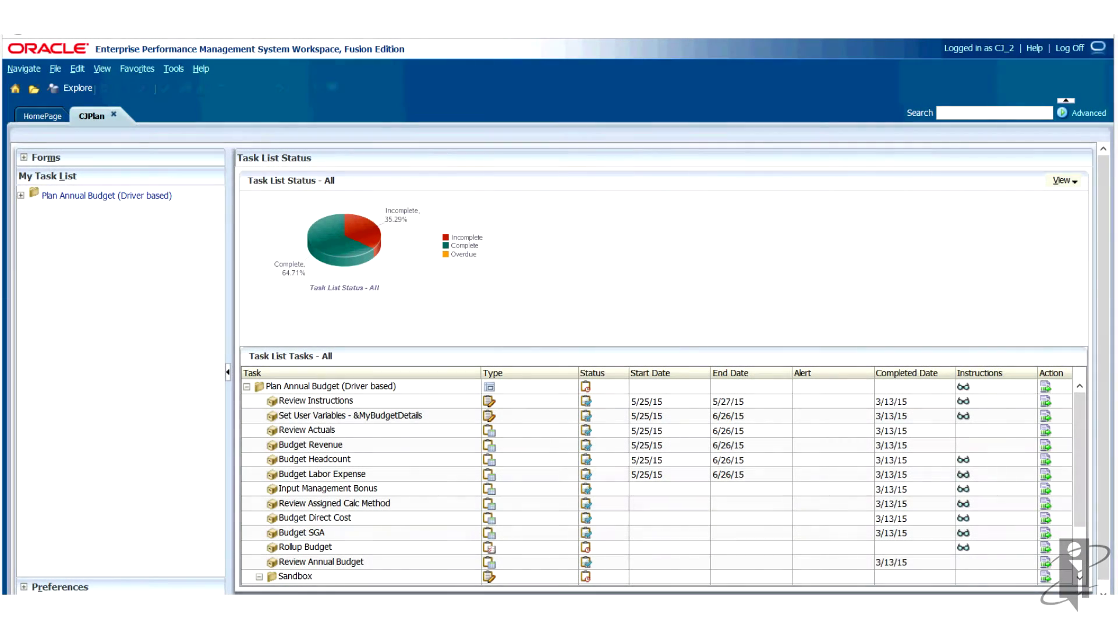
- Show the task list status as a project Gantt chart, expand Plan Annual Budget, and widen the Task column to read full task names
left_click(1063, 180)
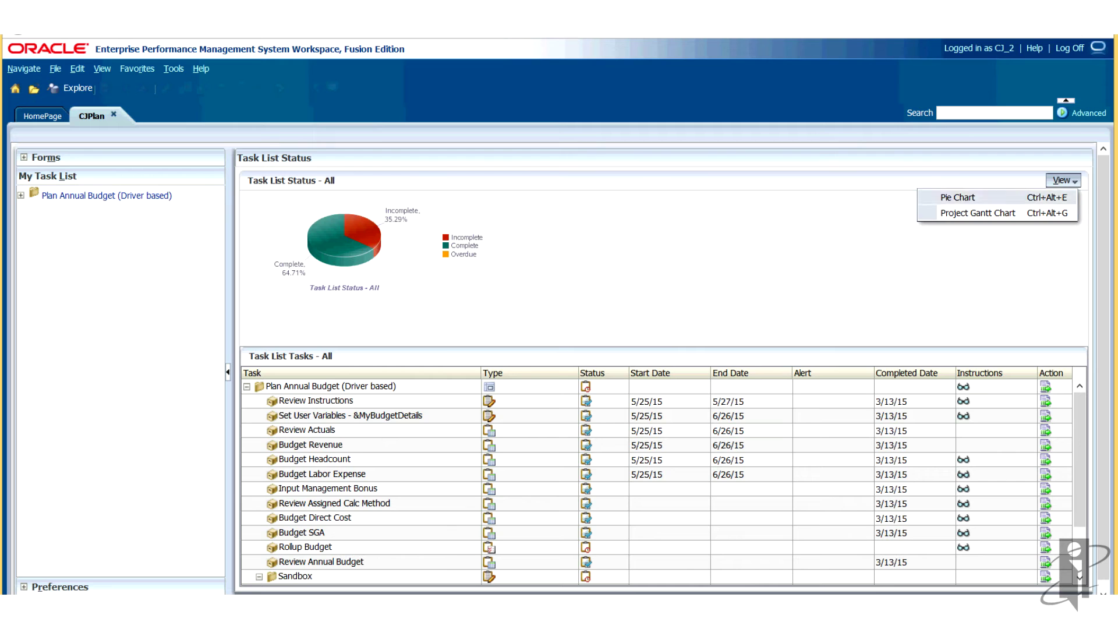
left_click(976, 212)
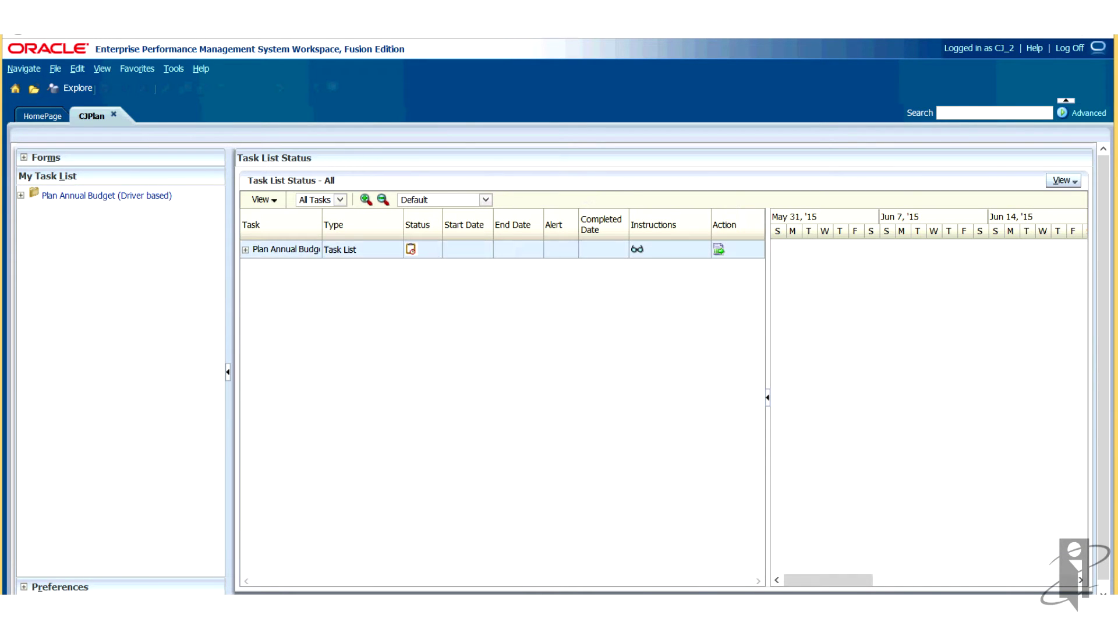
left_click(245, 249)
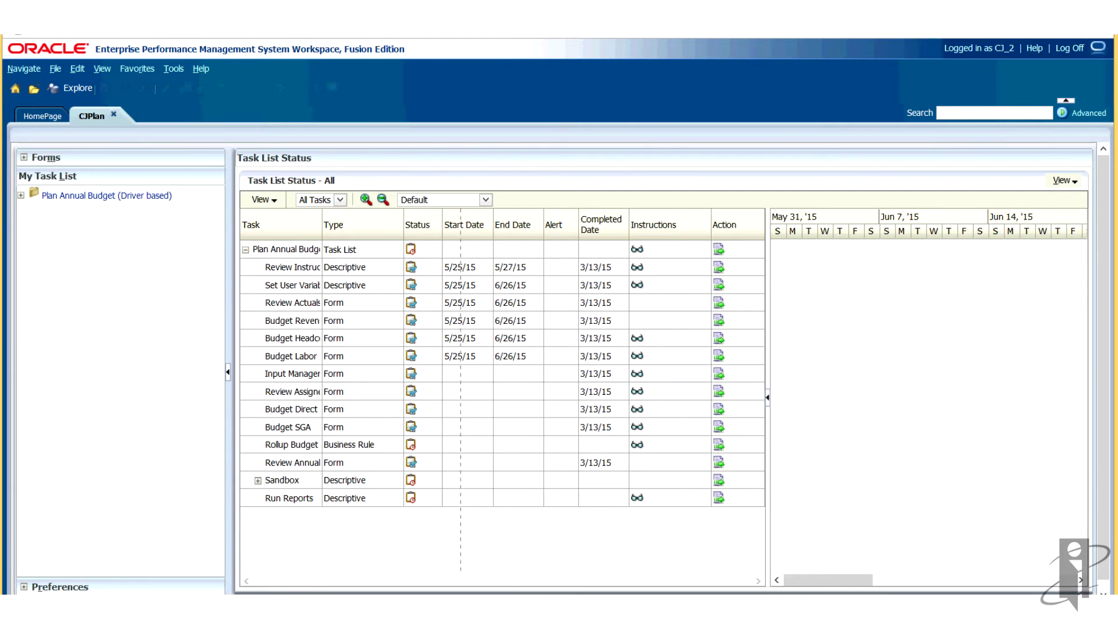
left_click_drag(461, 224, 479, 224)
- Return the task list status to the pie chart view and open the Review Actuals task
left_click(1064, 180)
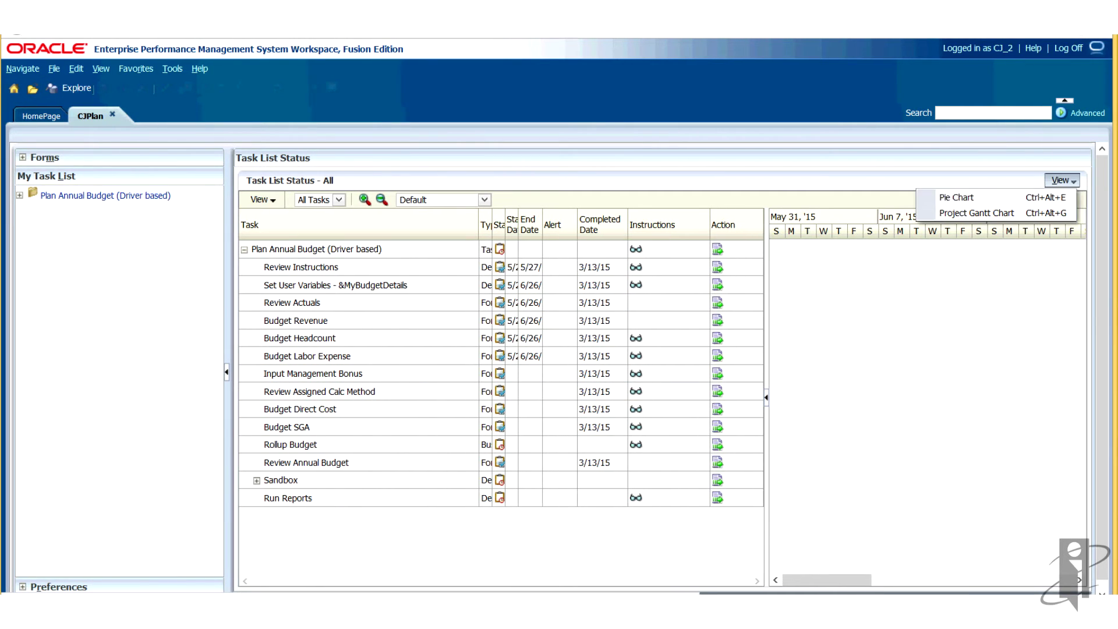
left_click(947, 198)
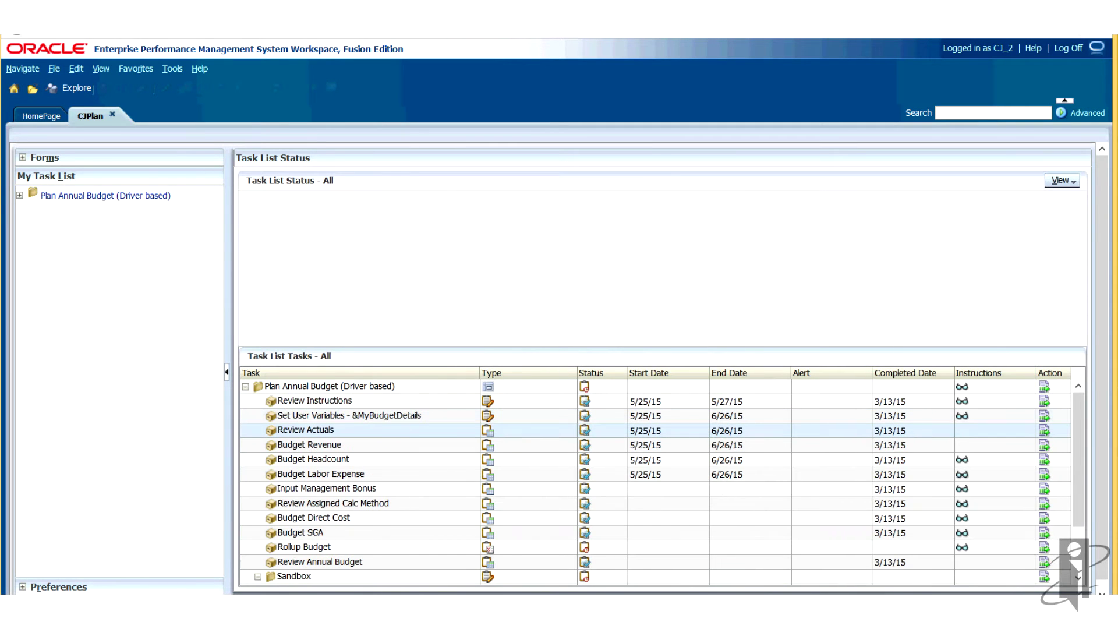
double_click(319, 430)
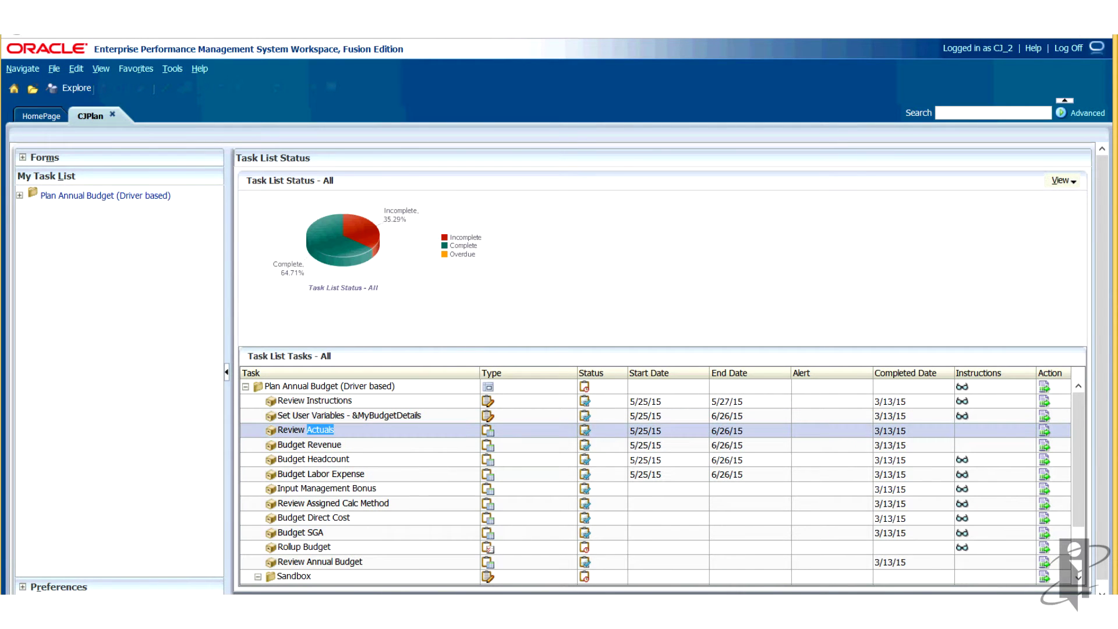
right_click(309, 431)
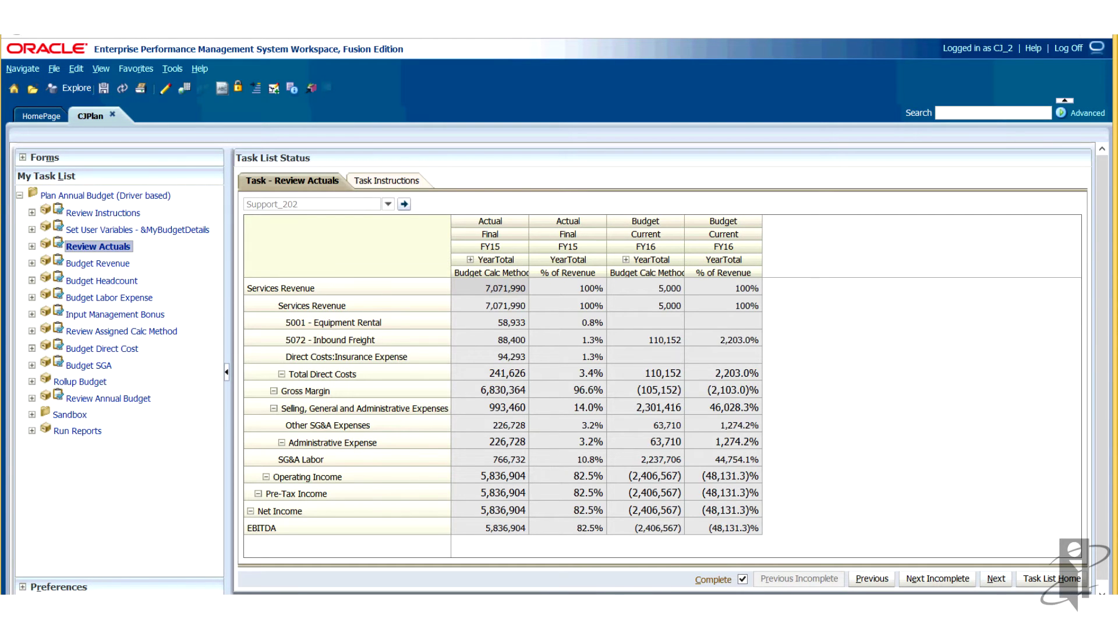
- Open the Rollup Budget task and start its Rollup Budget by Entity business rule
left_click(79, 381)
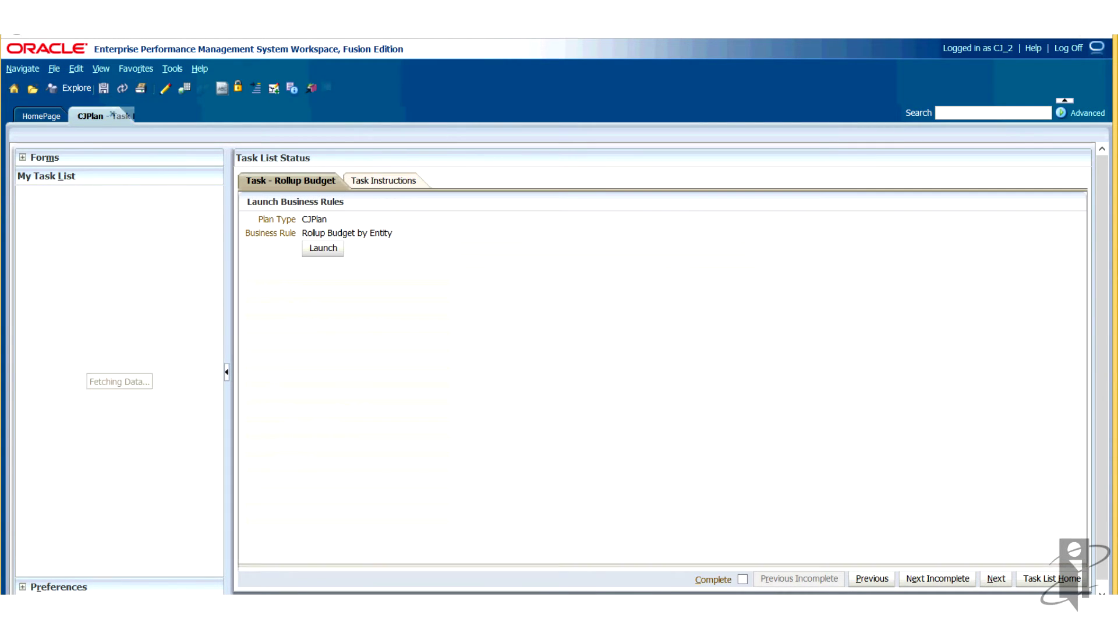
left_click(322, 248)
left_click(322, 247)
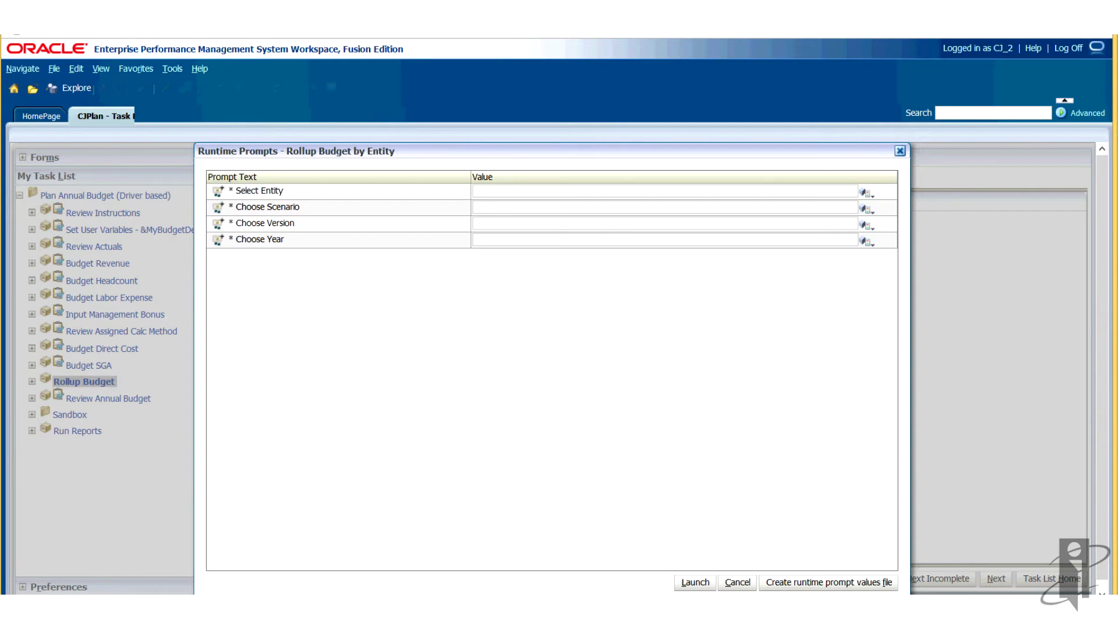
- Choose Division2 as the entity for the Rollup Budget by Entity rule
left_click(866, 192)
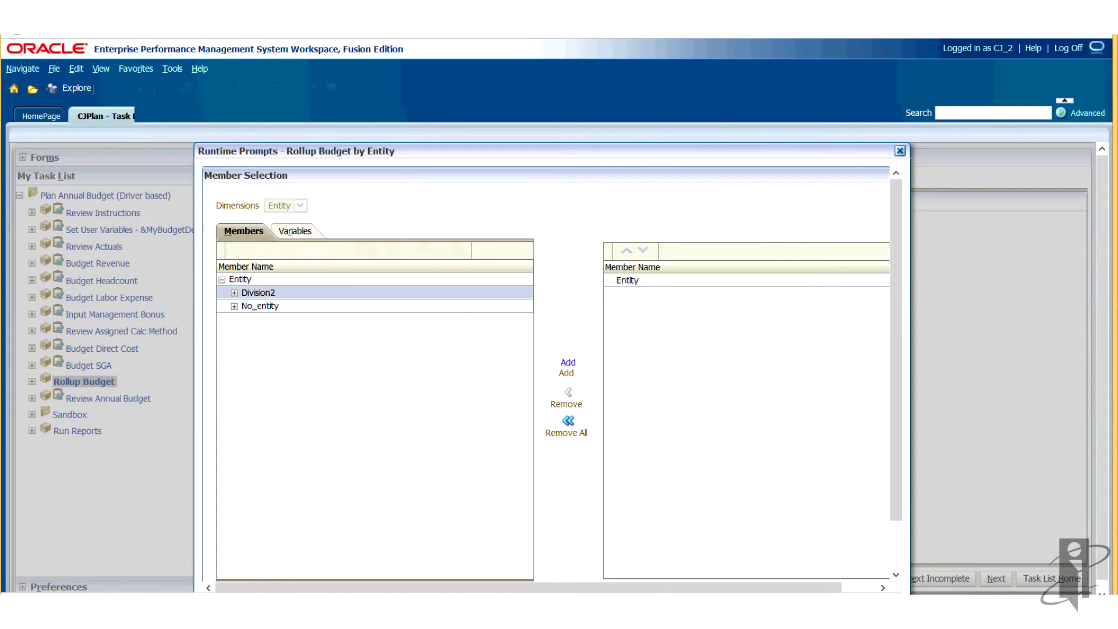
left_click(566, 368)
scroll(545, 373, "down", 2)
left_click(837, 549)
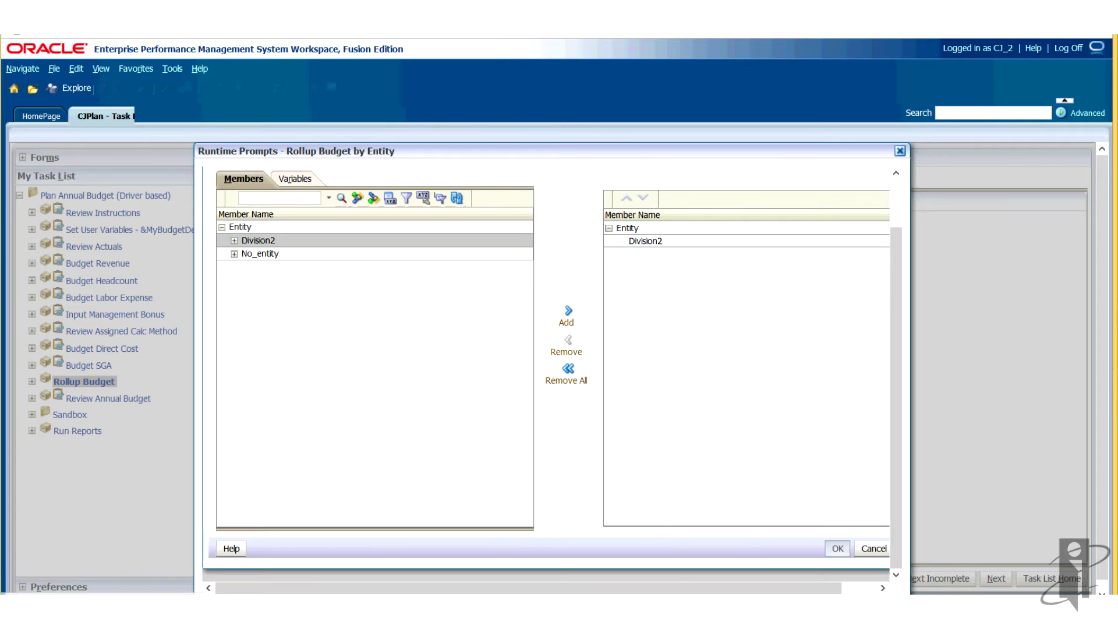
- Choose Forecast as the scenario for the Rollup Budget by Entity rule
left_click(475, 207)
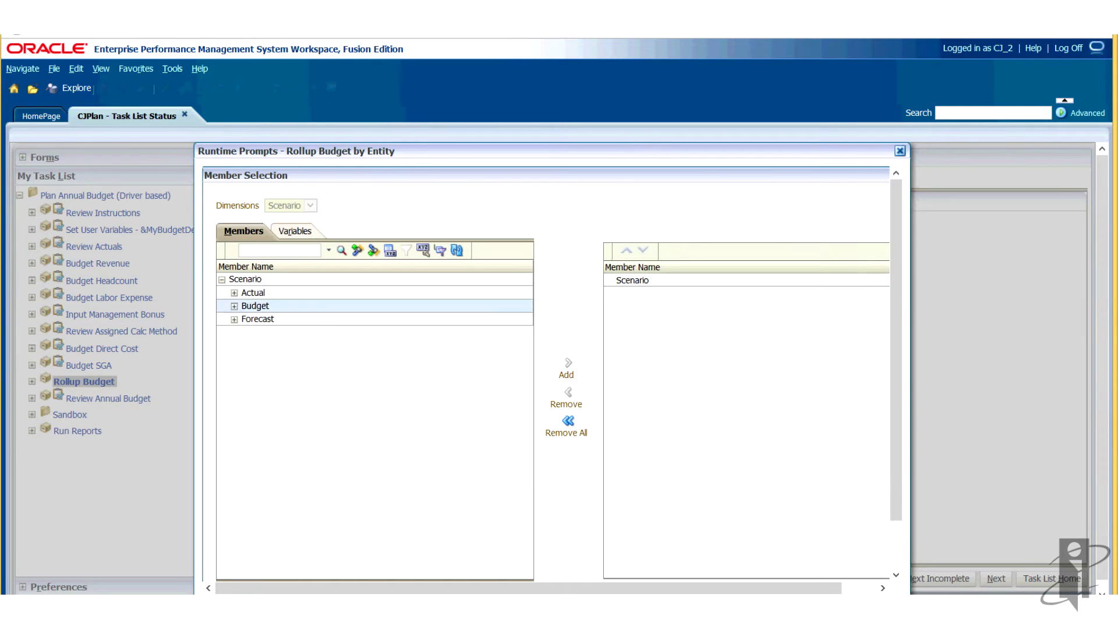
left_click(567, 366)
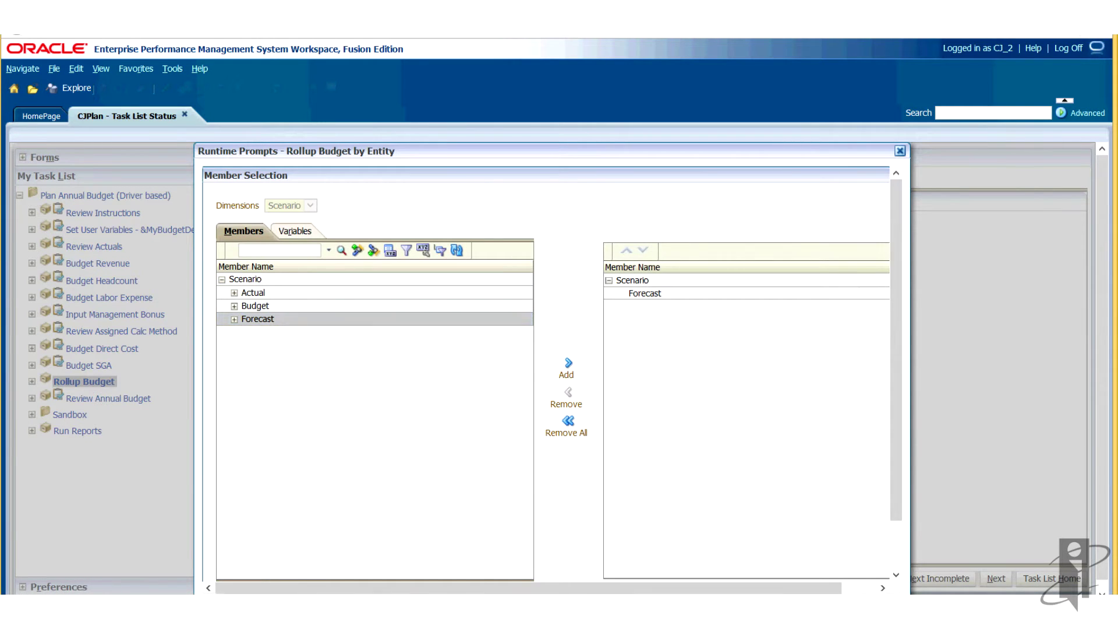
scroll(549, 375, "down", 2)
left_click(837, 548)
- Set the rule's version to current and its year to fy15, and launch the budget rollup
left_click(489, 223)
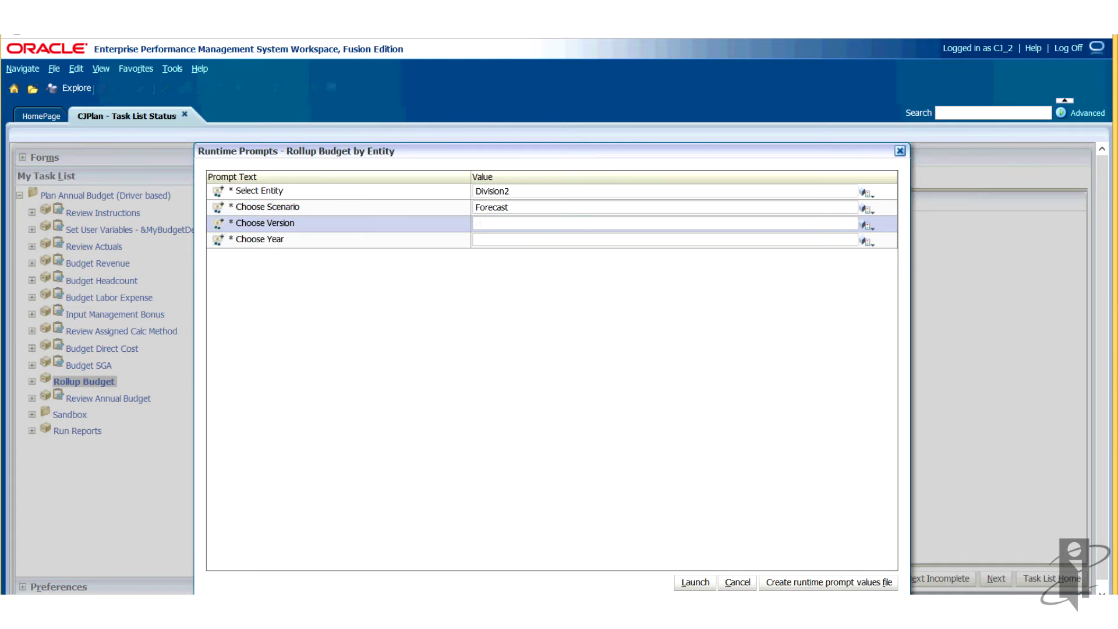
type("current")
left_click(489, 239)
type("fy15")
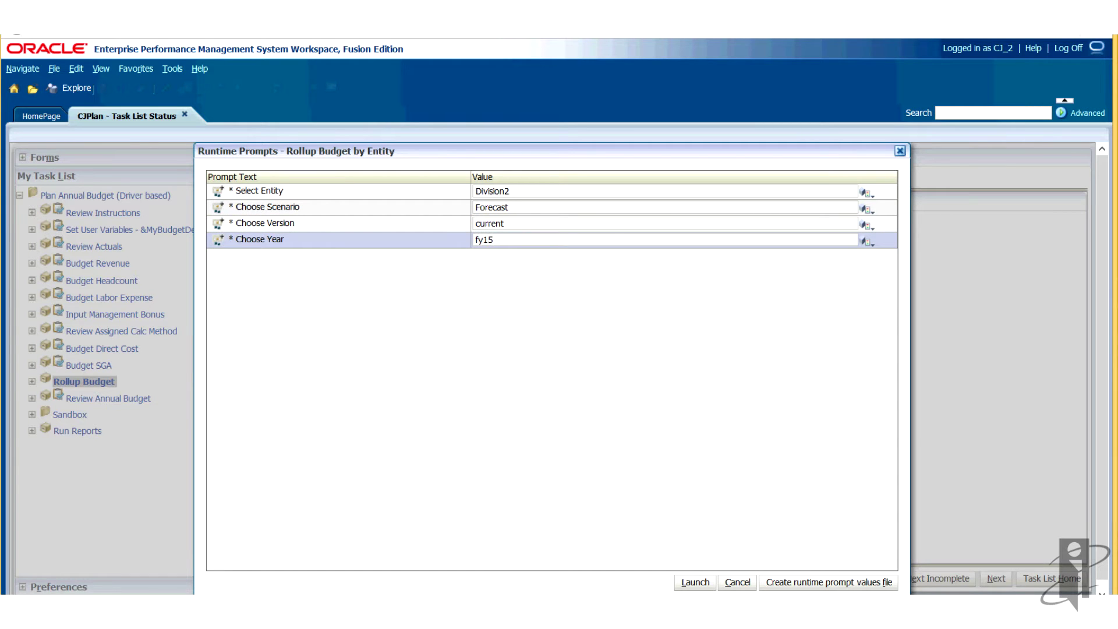
left_click(695, 581)
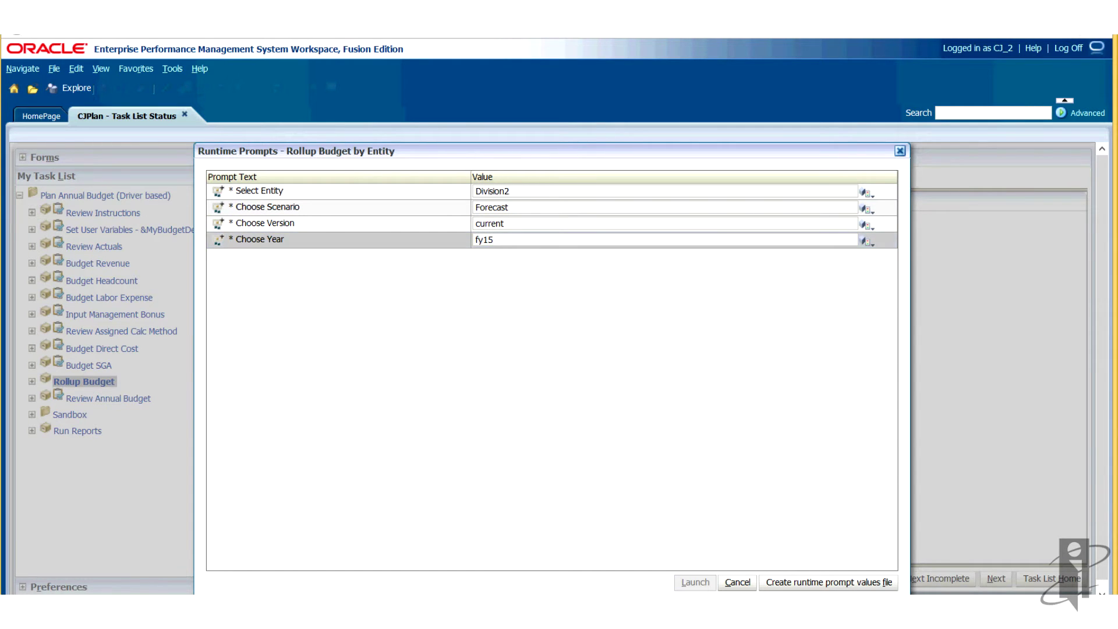
key("Return")
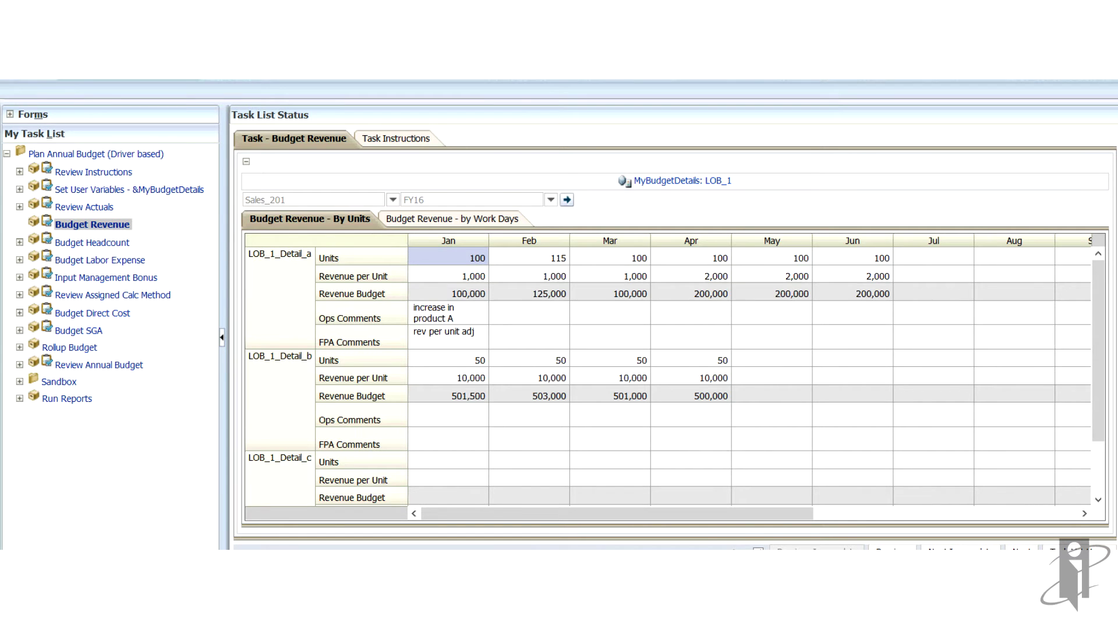
- Enter "increase in product B" as the February Ops Comments for LOB_1_Detail_a in the Budget Revenue form
left_click(448, 313)
left_click(529, 313)
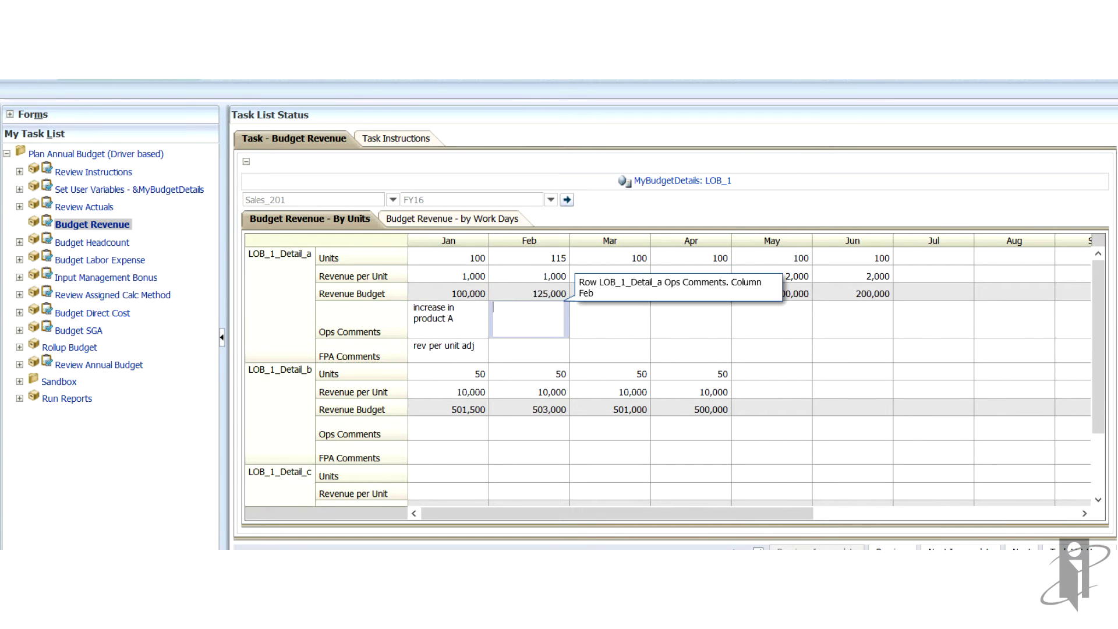
type("increase in product B")
left_click(609, 319)
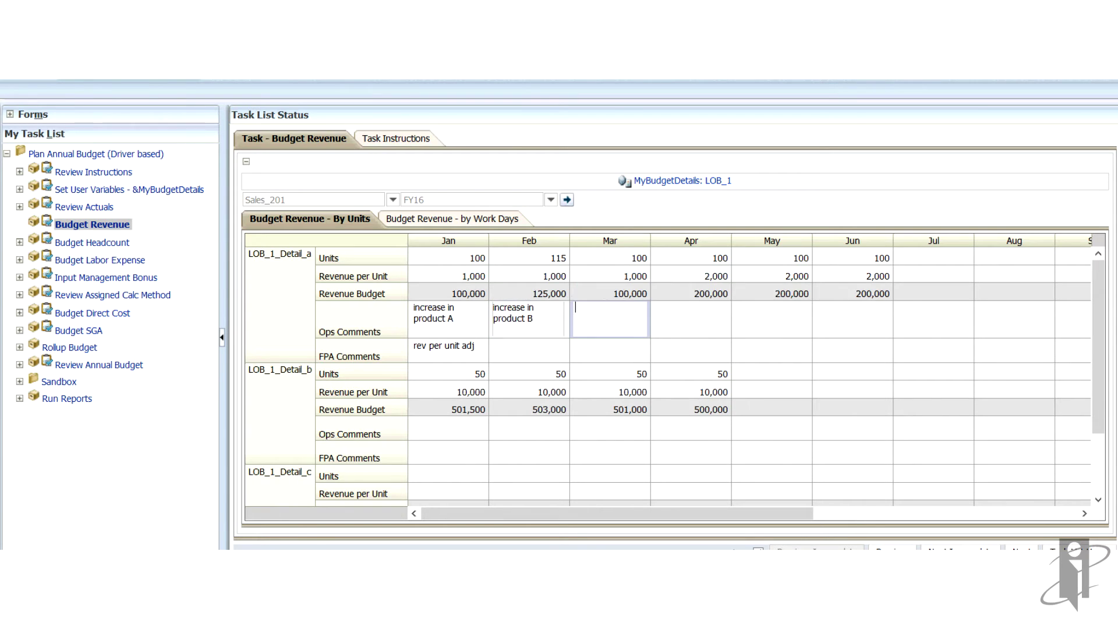
- View the change history of the February Units cell for LOB_1_Detail_a and close it
right_click(545, 258)
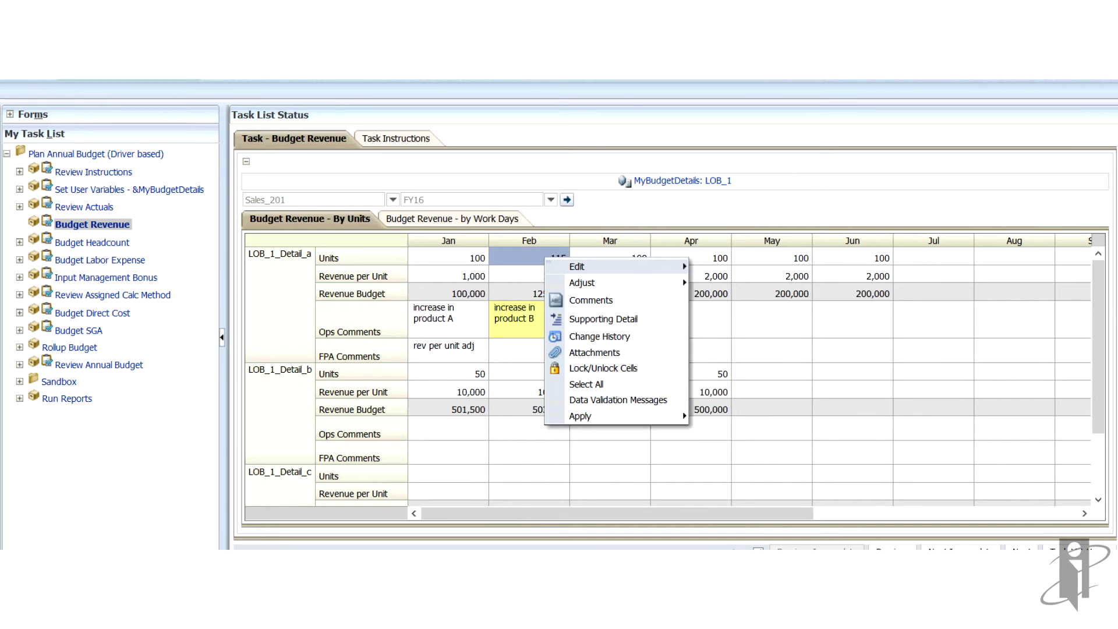
left_click(600, 336)
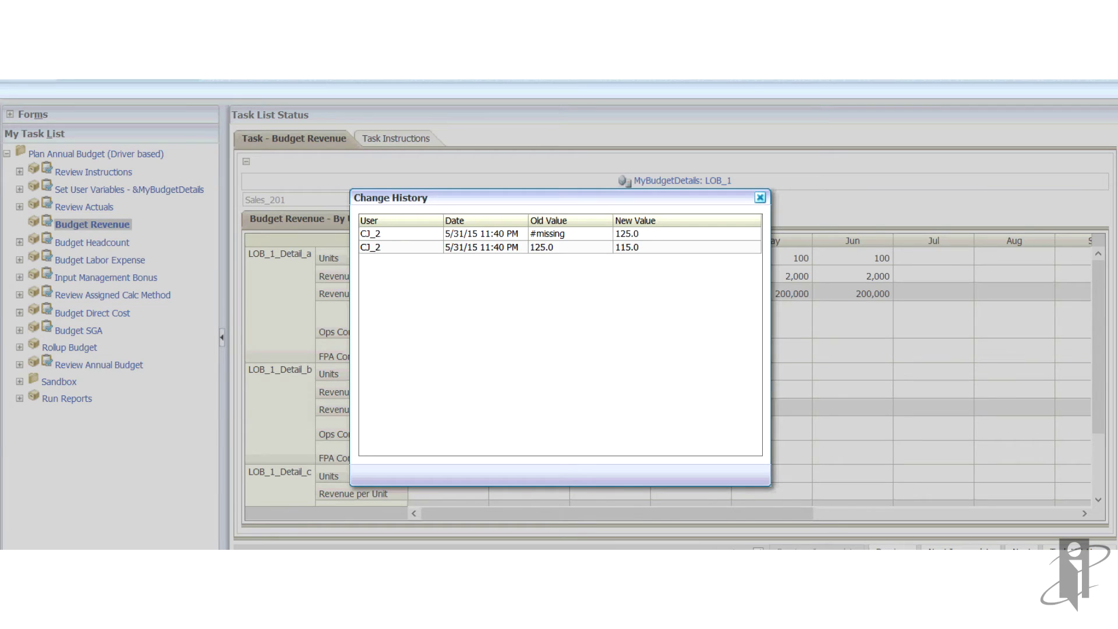
left_click(760, 197)
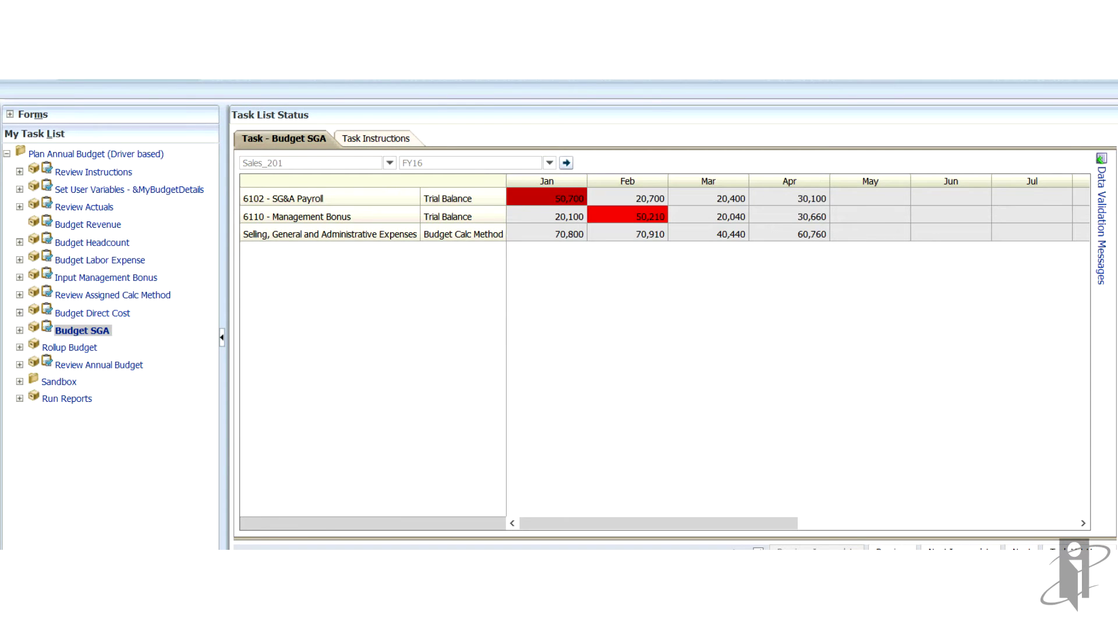
- Check the data validation messages of the Budget SGA form and open the Review Annual Budget task
left_click(1101, 160)
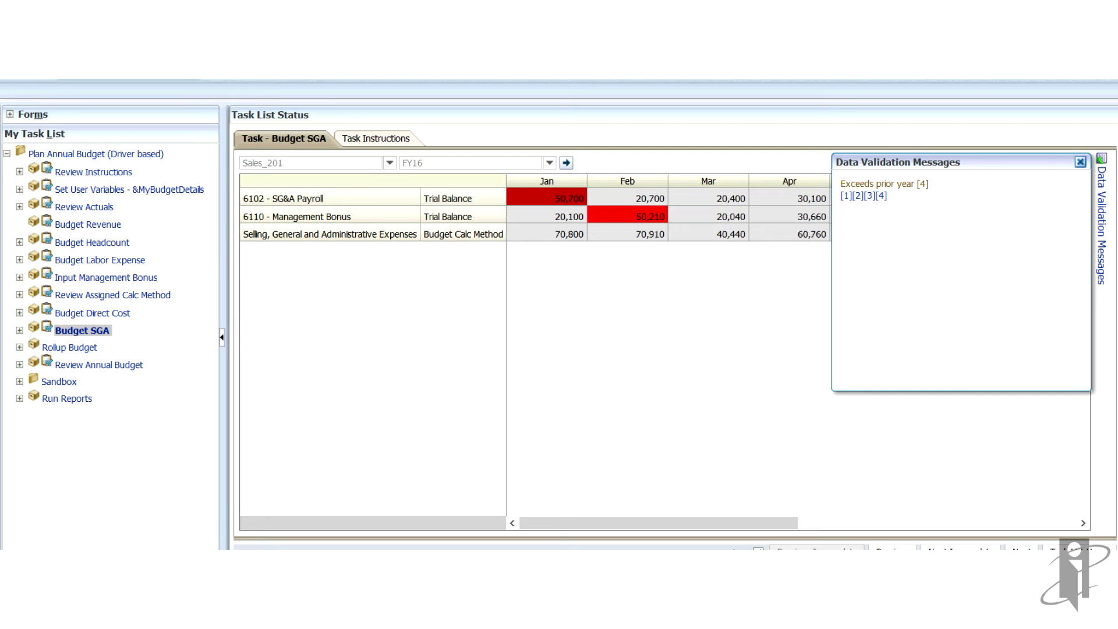
left_click(1080, 162)
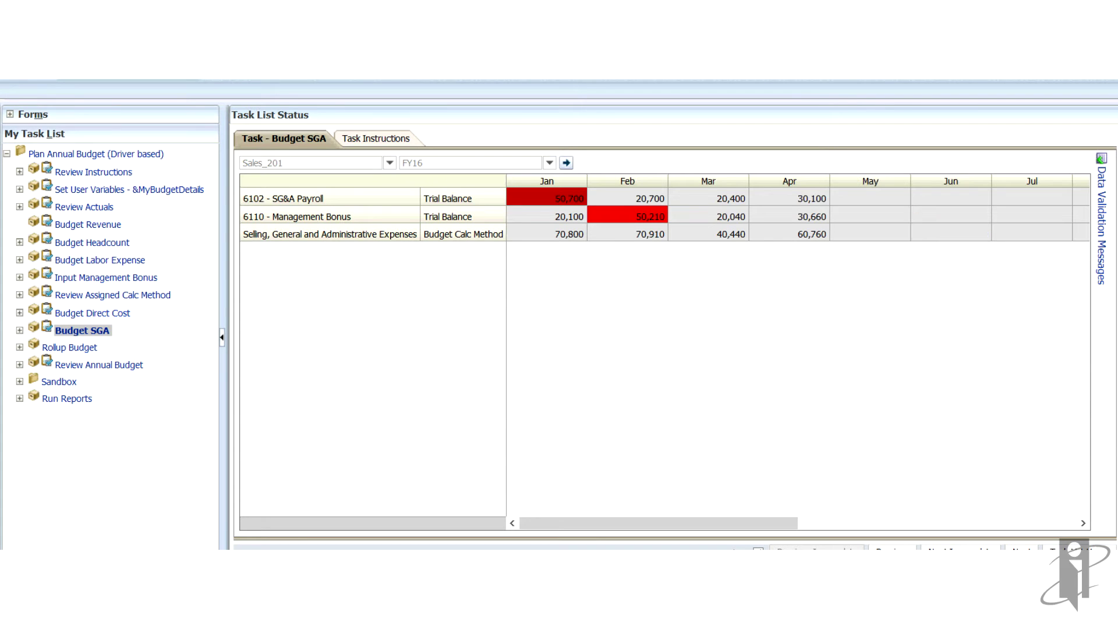
left_click(99, 365)
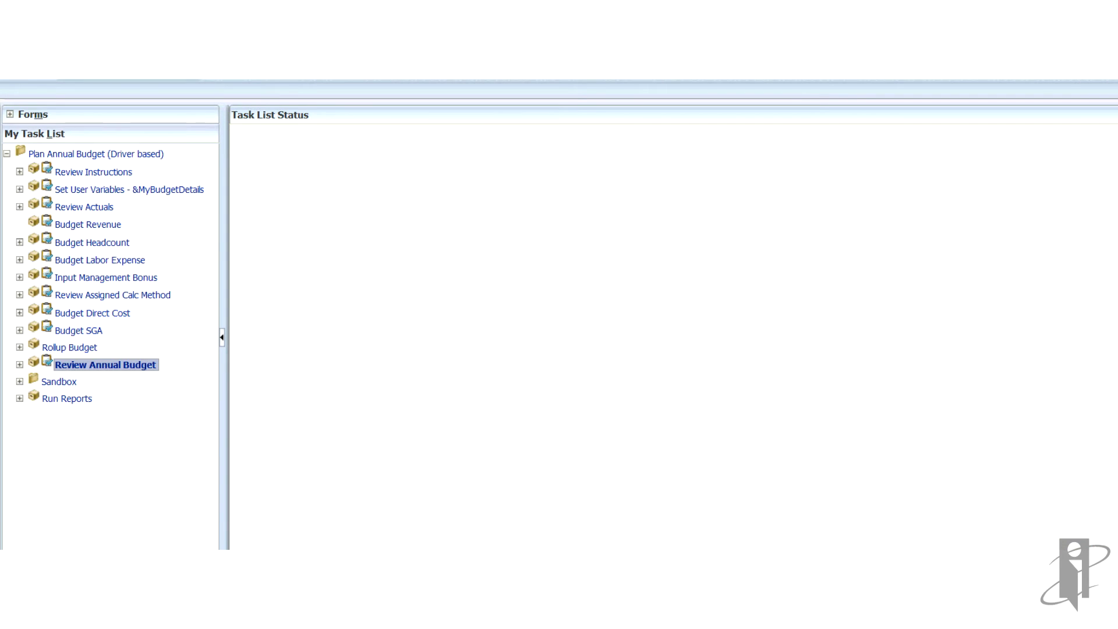
left_click(871, 201)
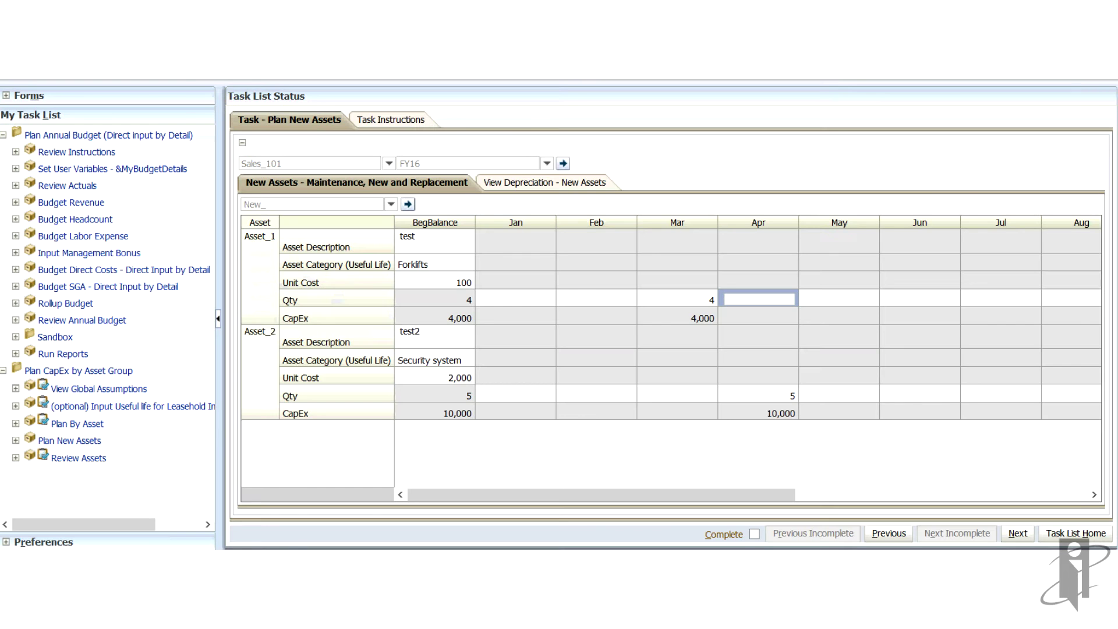
- Start adding a new asset in Plan New Assets with the description "office printers" and the quantity period mar
right_click(259, 236)
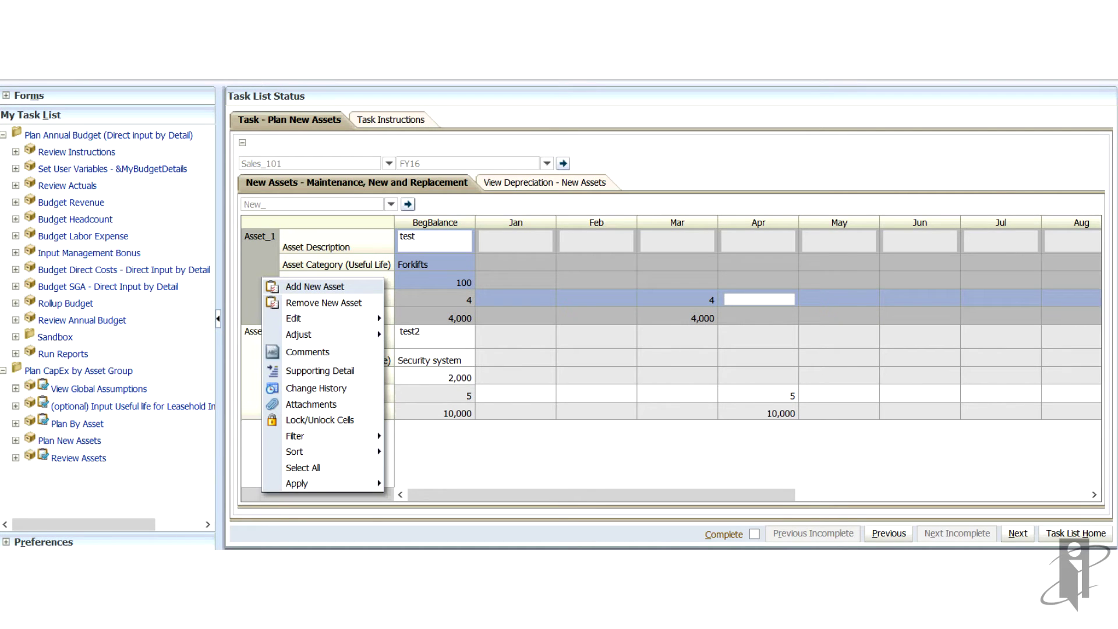
left_click(314, 288)
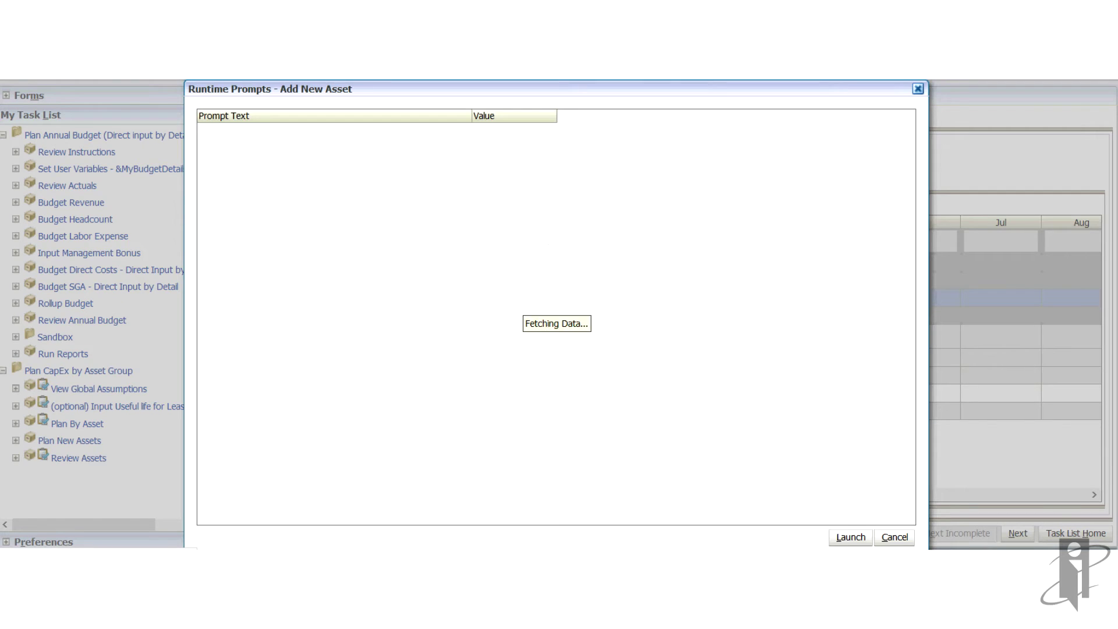
left_click(477, 147)
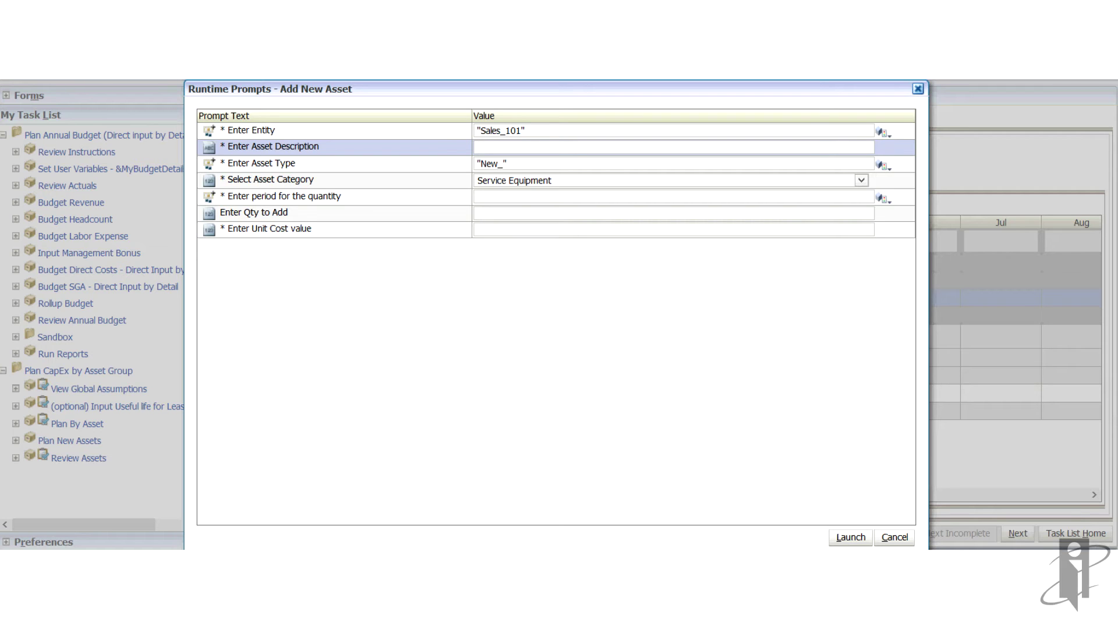
type("office printers")
left_click(478, 197)
type("mar")
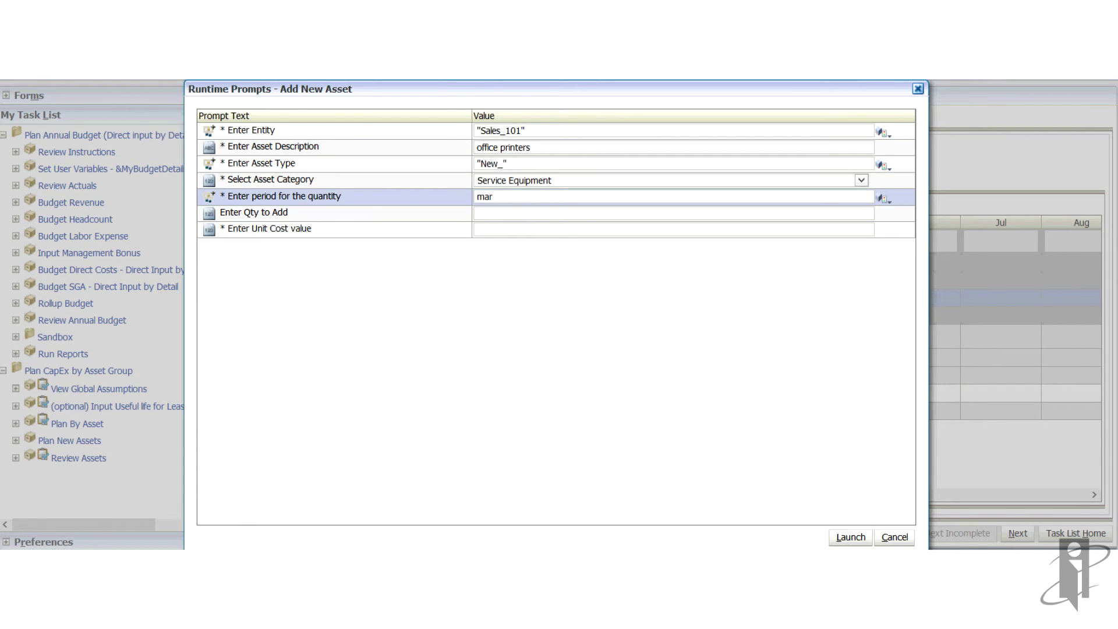
- Set the new asset's quantity to 10 and unit cost to 200, and launch the Add New Asset rule
left_click(477, 213)
type("1")
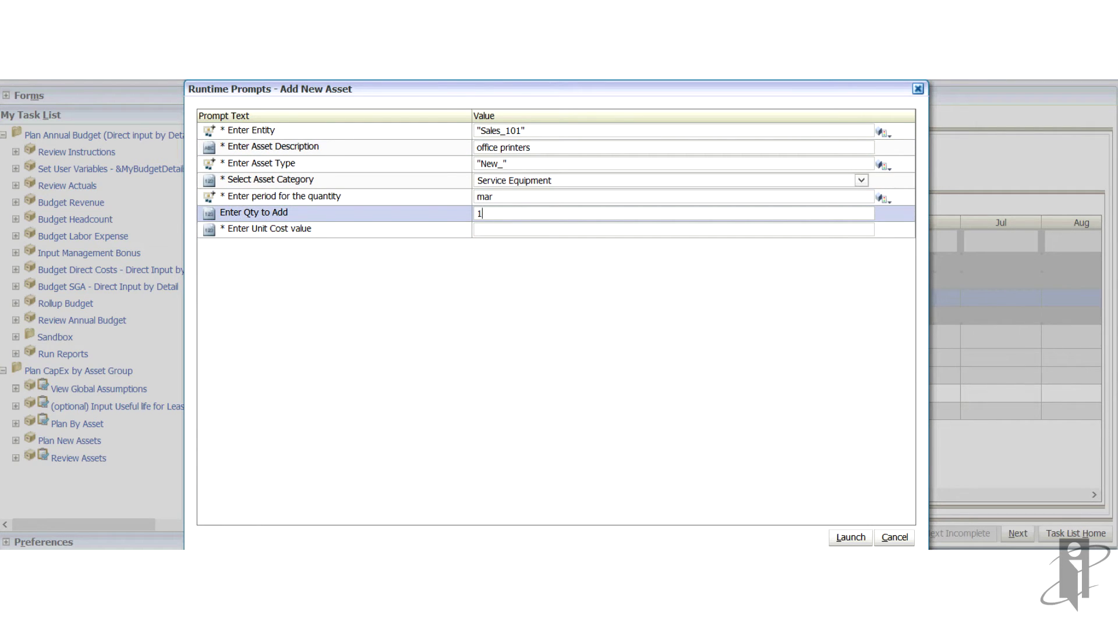
type("-0")
key("Tab")
type("200")
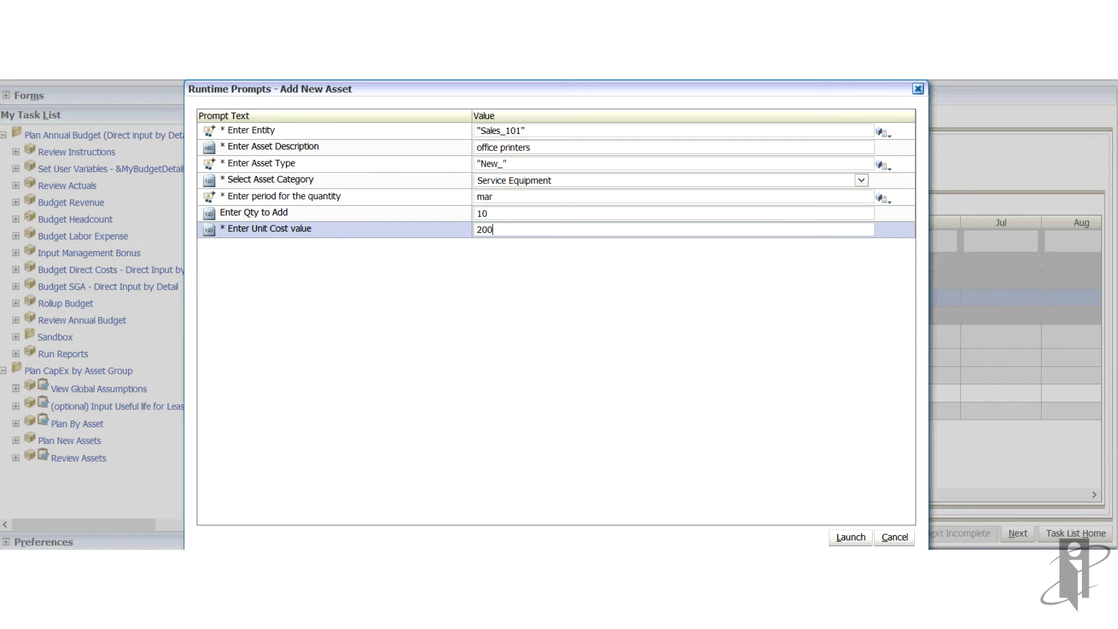
key("Return")
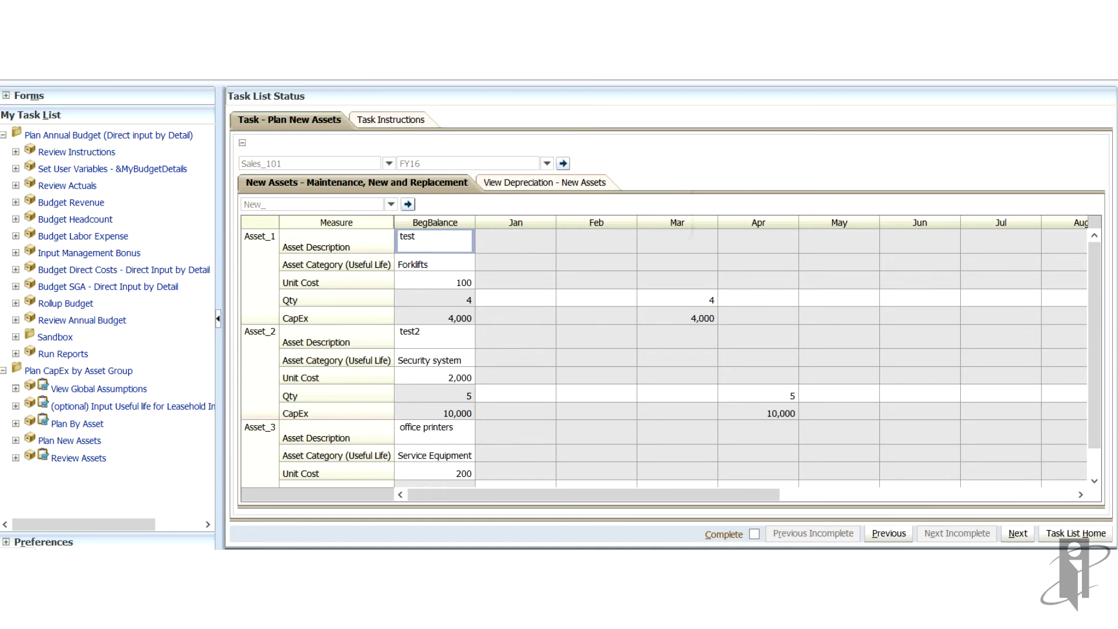
- Remove the office printers asset from the new assets form with the Remove New Asset rule and dismiss the information message
scroll(664, 358, "down", 1)
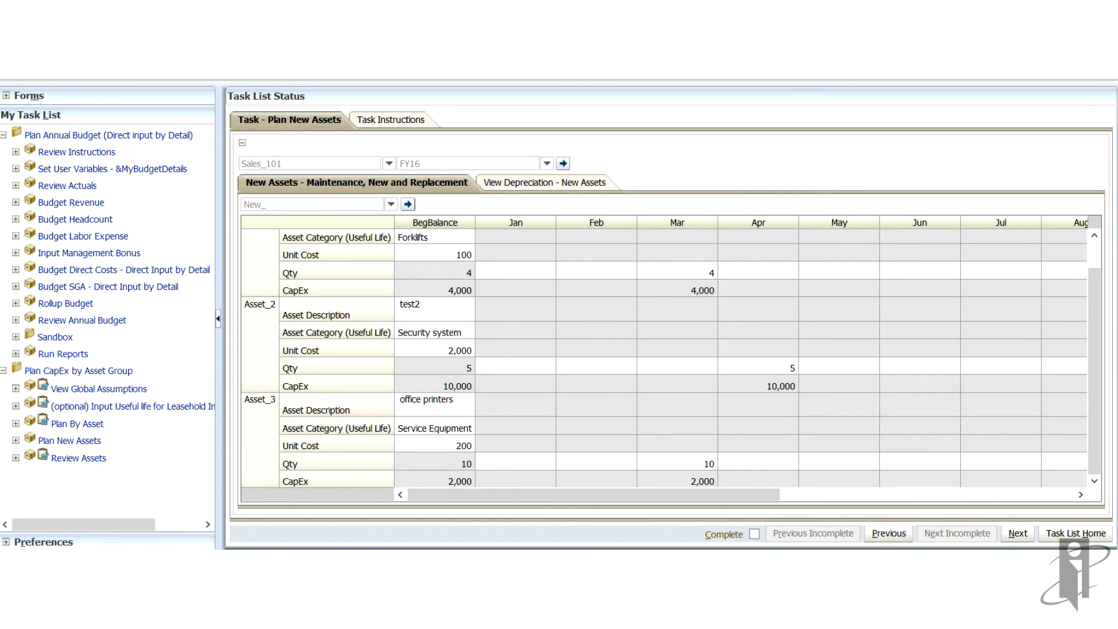
right_click(259, 401)
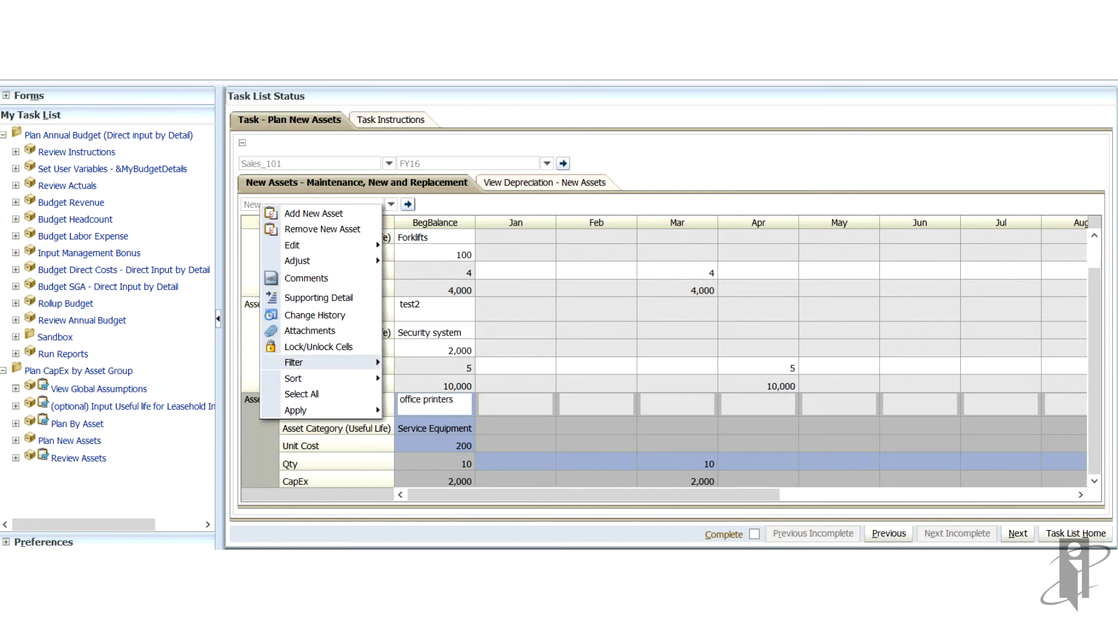
left_click(322, 229)
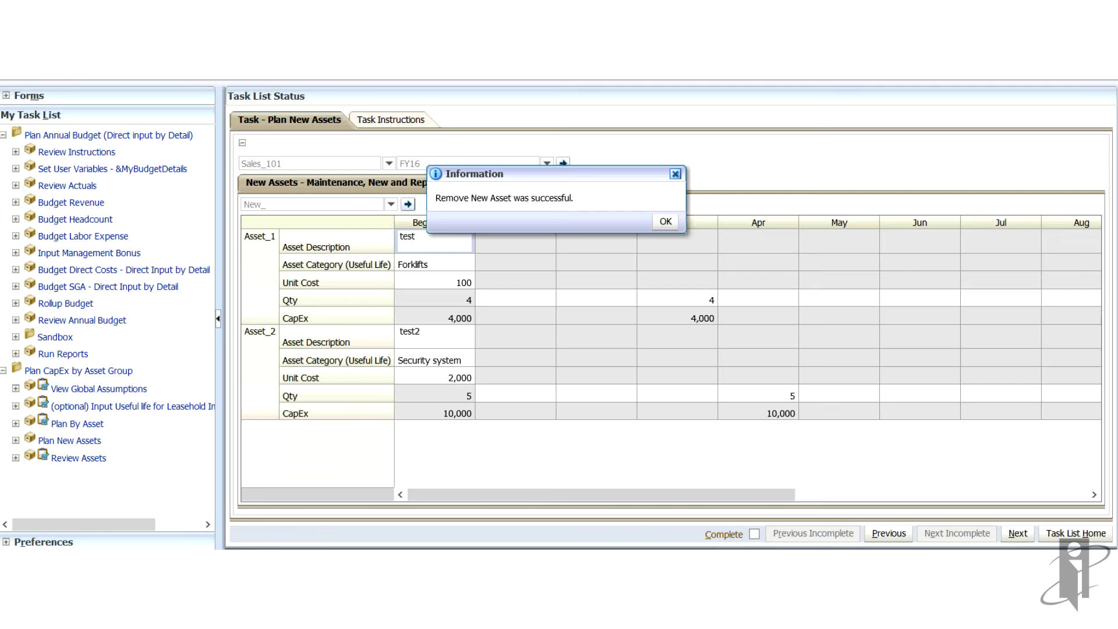
left_click(664, 221)
key("Return")
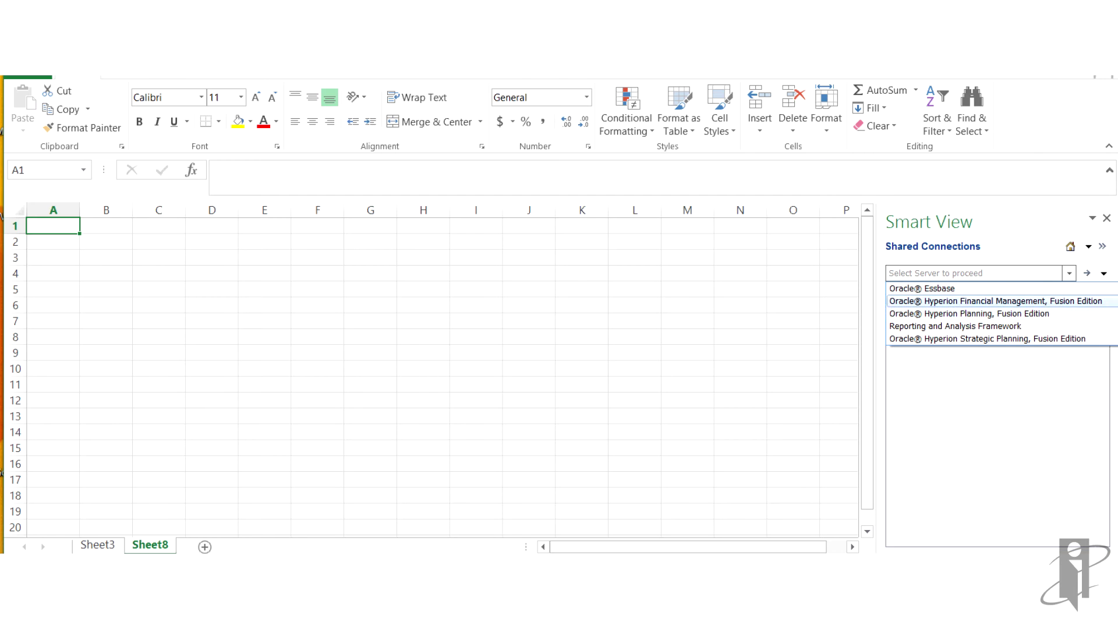
- In Excel's Smart View, connect to Oracle Hyperion Planning, Fusion Edition and open the CJPlan task list Plan Annual Budget (Driver based)
left_click(893, 295)
left_click(906, 306)
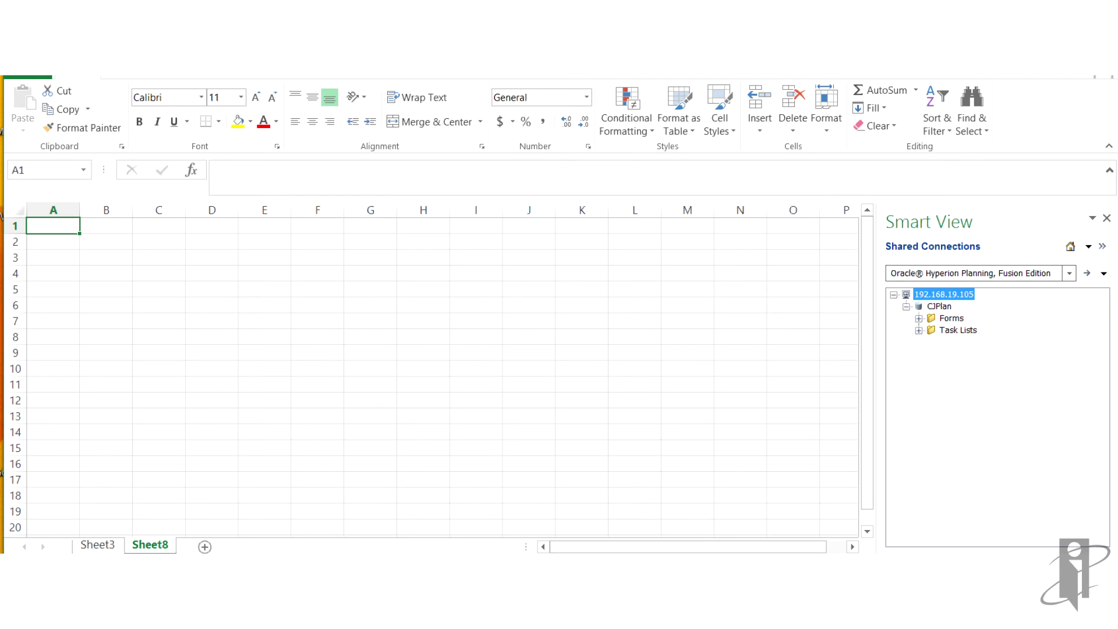
left_click(918, 329)
double_click(1015, 342)
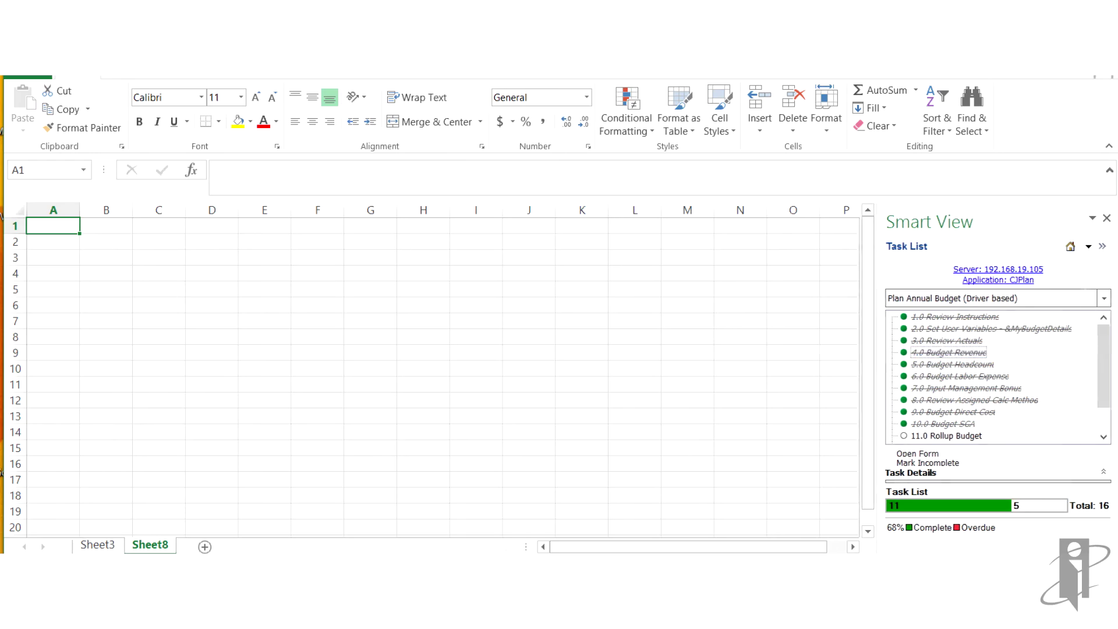
- Widen the task list pane, open the 4.0 Budget Revenue task's forms, and switch to the Budget Revenue - by Work Days sheet
left_click_drag(876, 352, 814, 351)
right_click(908, 353)
left_click(960, 429)
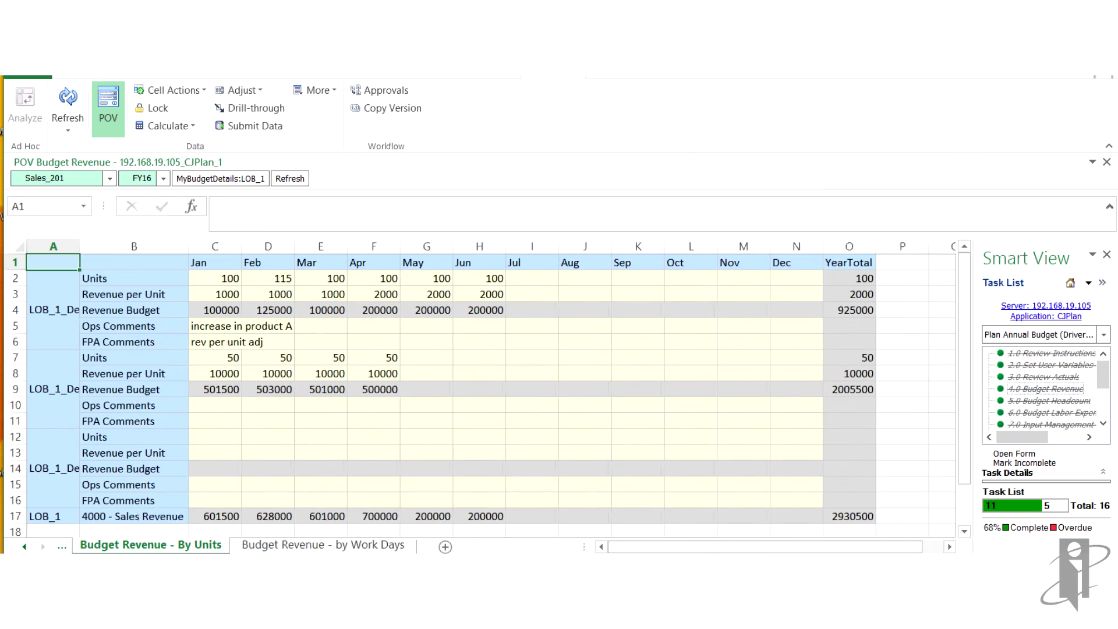
key("ctrl+Page_Down")
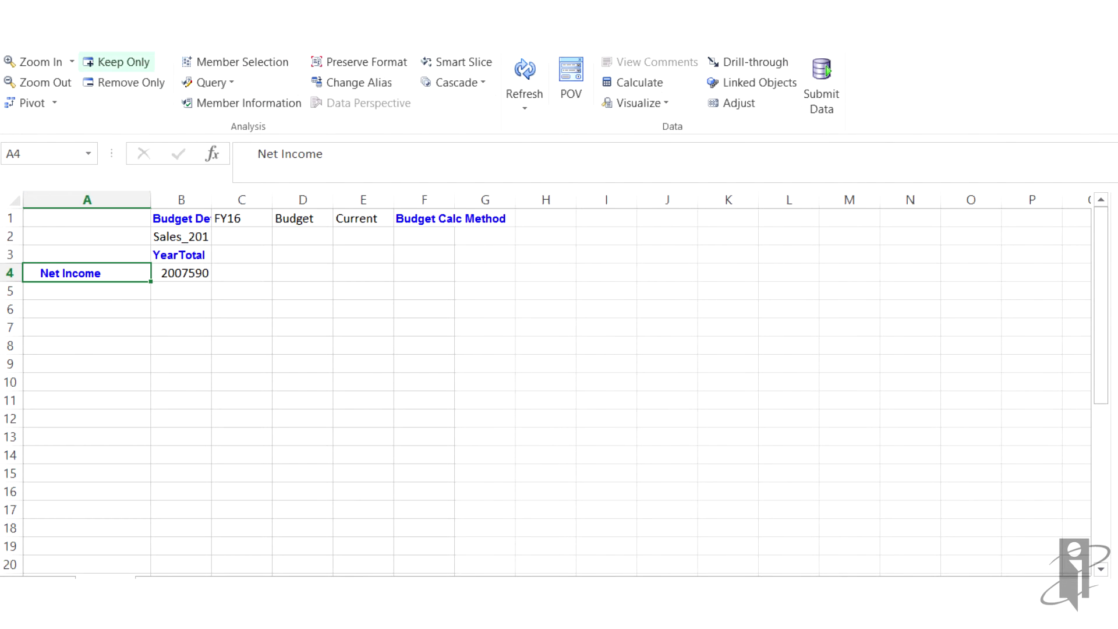
- Set the Smart View data options of the Net Income ad hoc grid to suppress rows without data
left_click(377, 81)
left_click(259, 97)
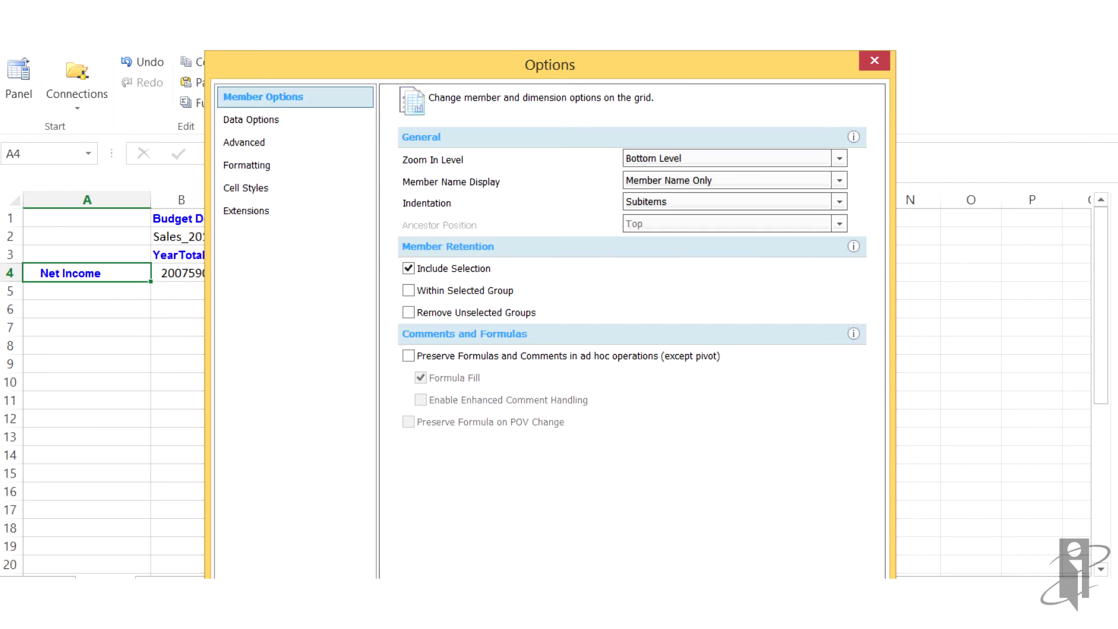
left_click(255, 119)
left_click(408, 159)
key("Return")
- Zoom in on YearTotal to list months and quarters, and on Net Income to list its accounts at all levels
left_click(181, 255)
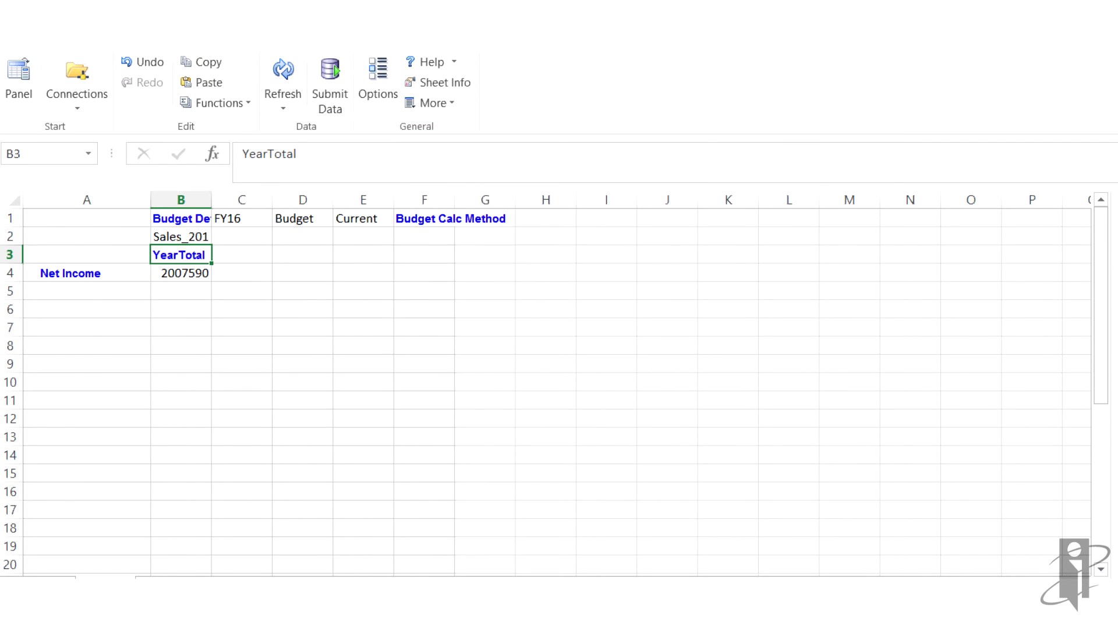
left_click(86, 272)
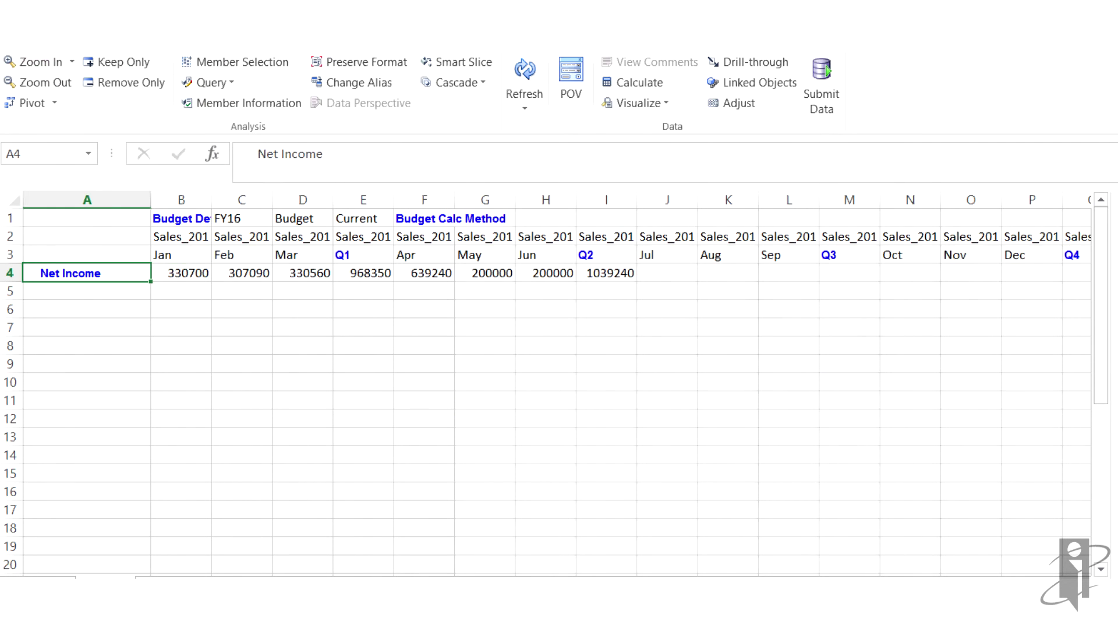
left_click(72, 62)
left_click(46, 105)
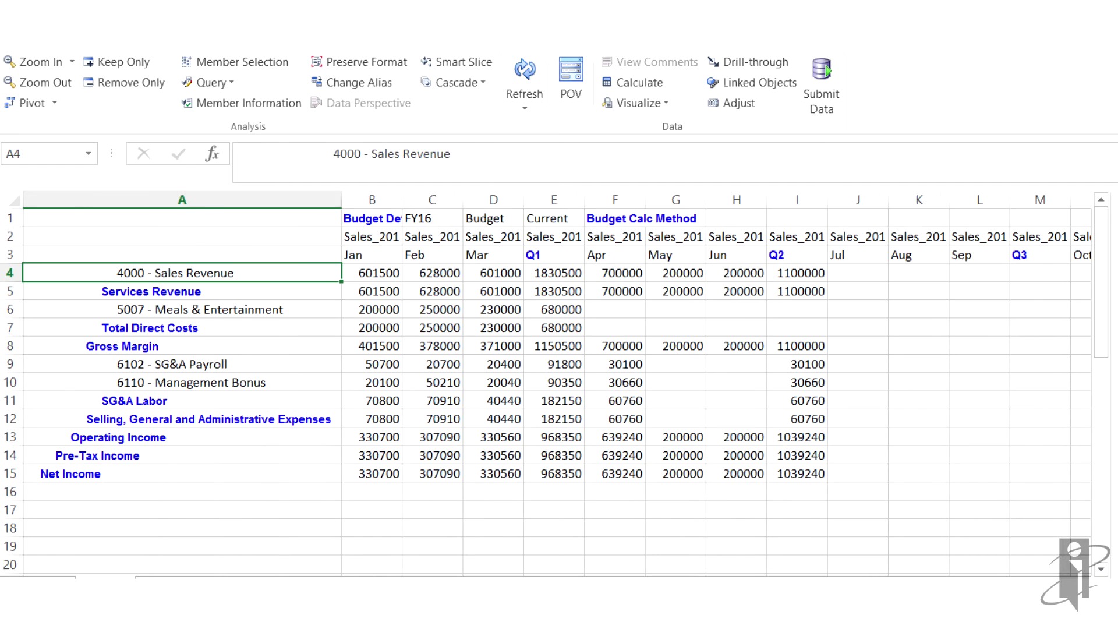
- Zoom the period columns out two levels from Jan and zoom in on the period again
left_click(372, 255)
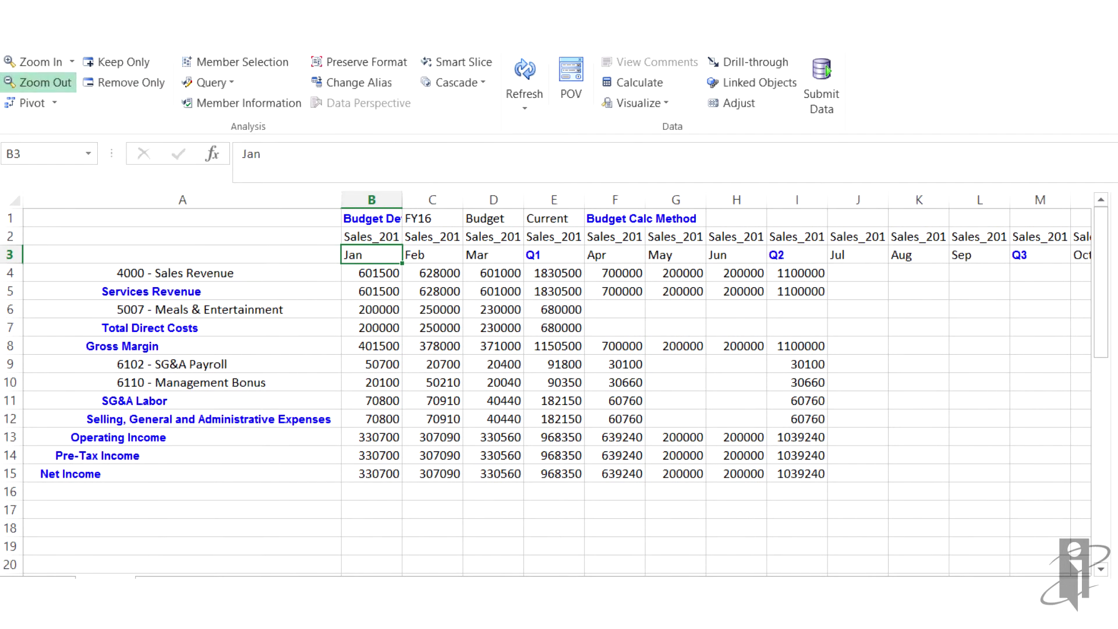
left_click(36, 82)
left_click(36, 82)
left_click(71, 61)
left_click(54, 85)
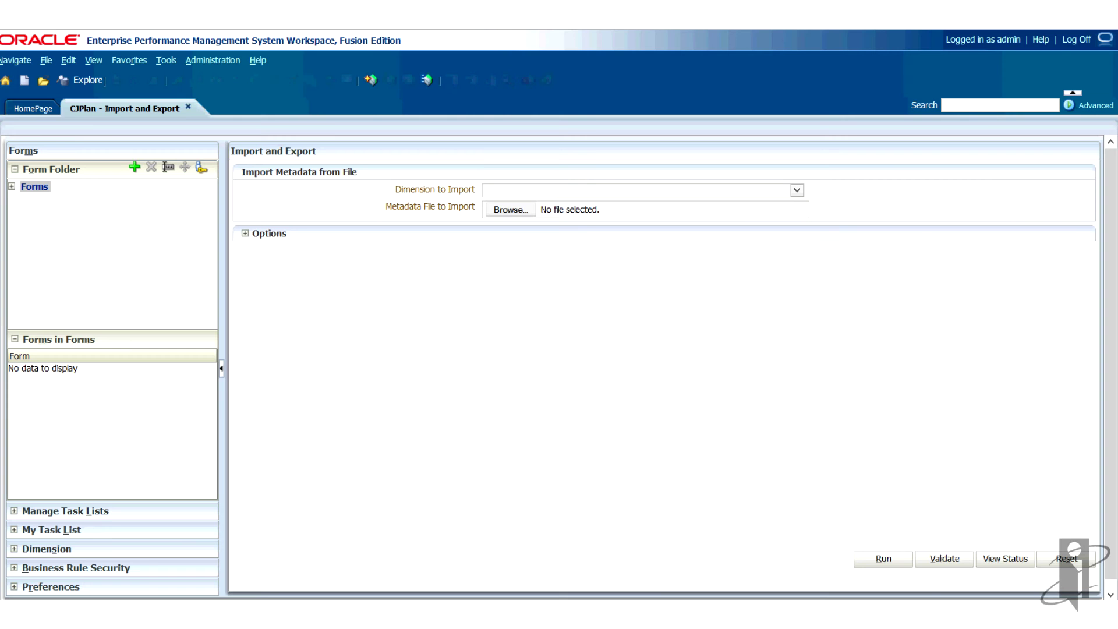
- In the EPM Workspace, export the Entity dimension's metadata to a file
left_click(213, 60)
mouse_move(262, 155)
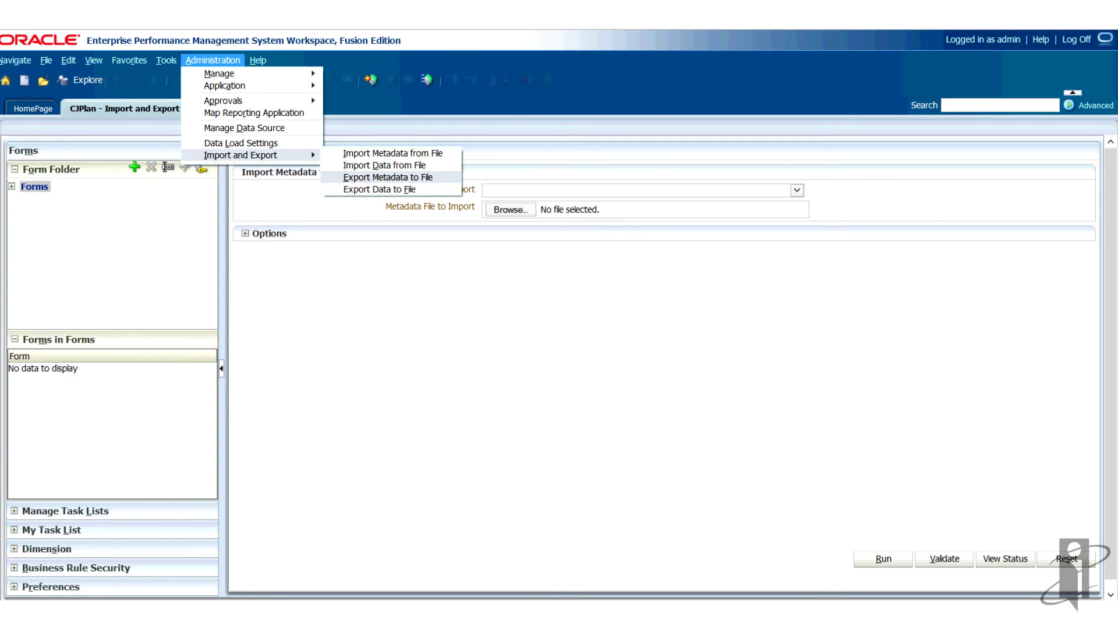
left_click(387, 175)
left_click(796, 190)
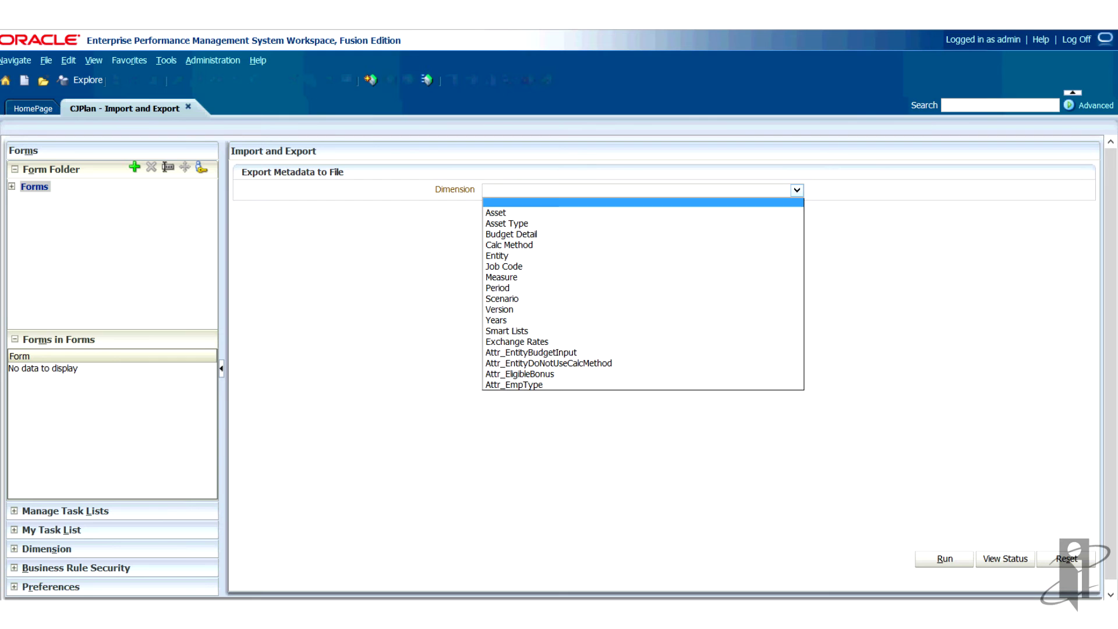
left_click(497, 255)
left_click(944, 558)
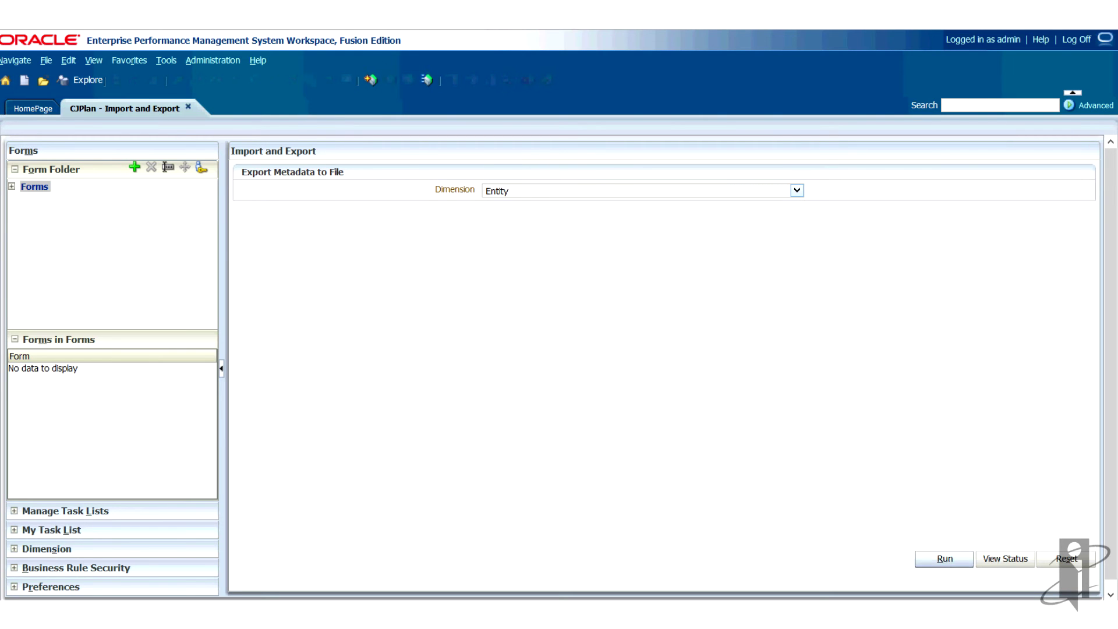
left_click(810, 424)
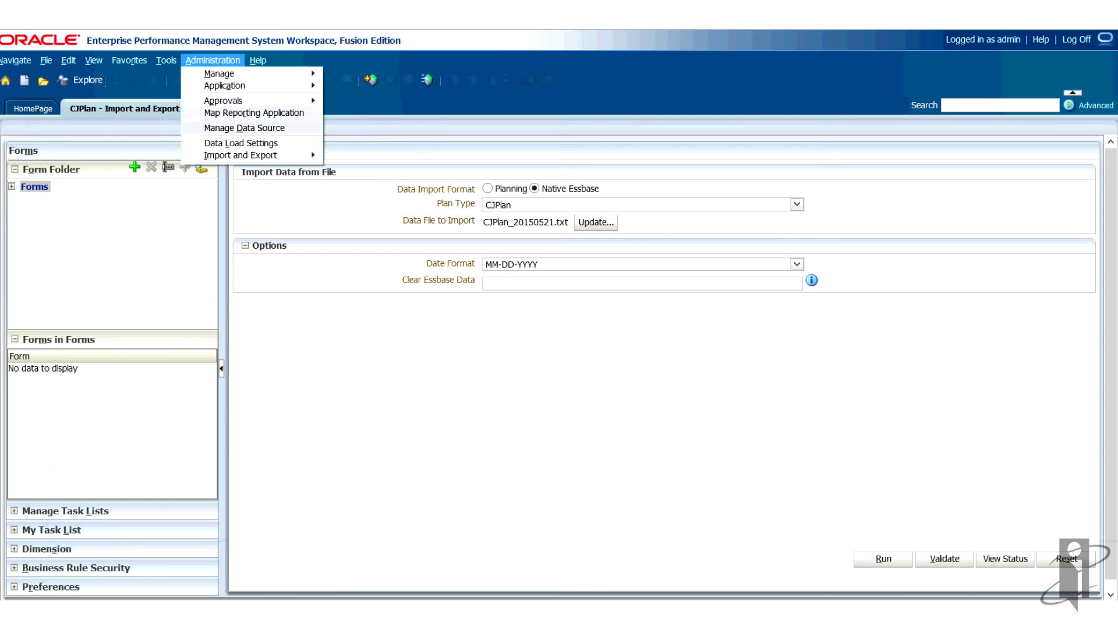
- Validate and run the import of data file CJPlan_20150521.txt in Native Essbase format for plan type CJPlan
mouse_move(240, 155)
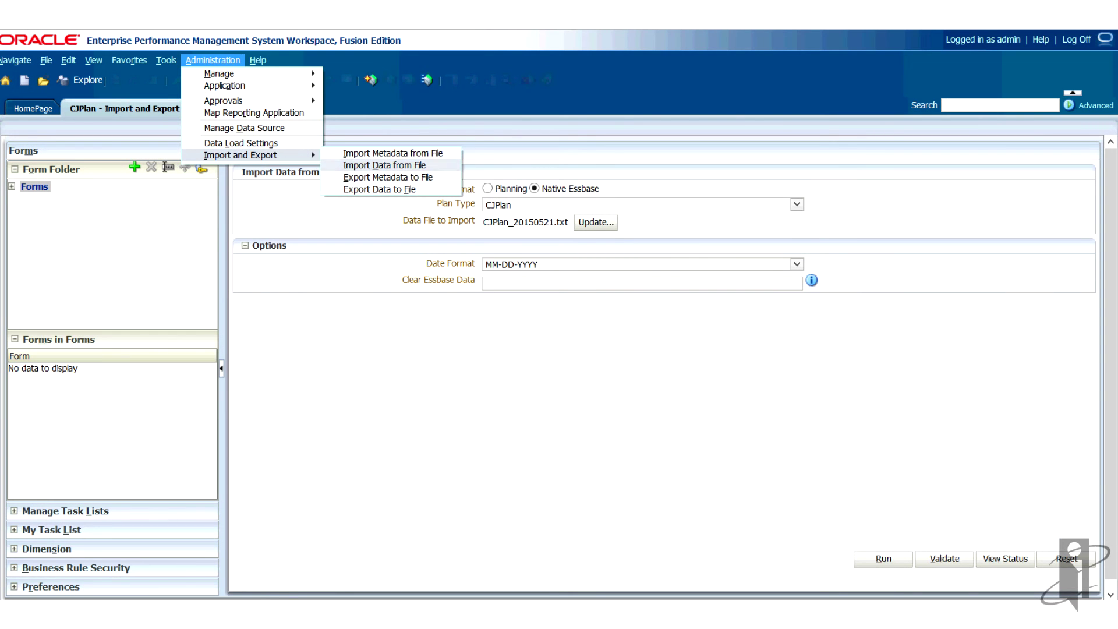
left_click(407, 165)
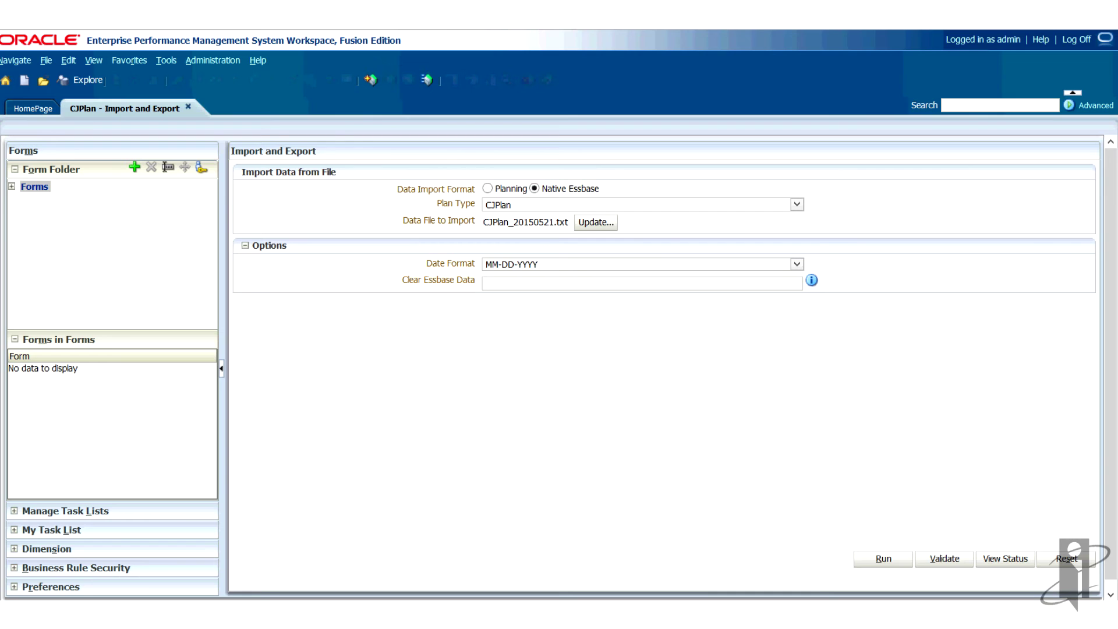
left_click(943, 558)
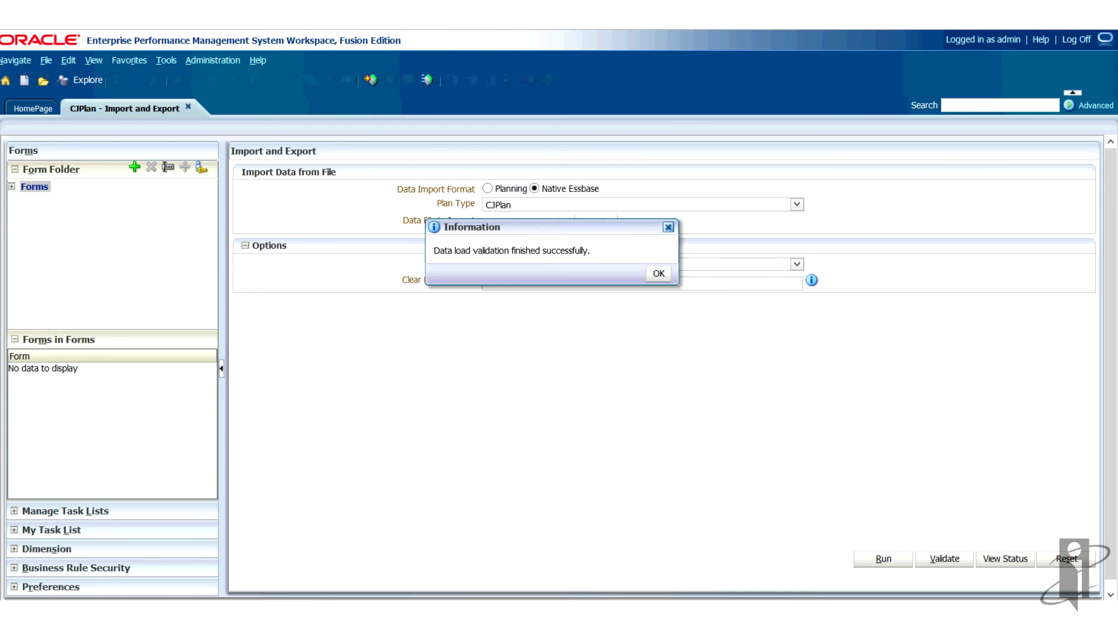
key("Return")
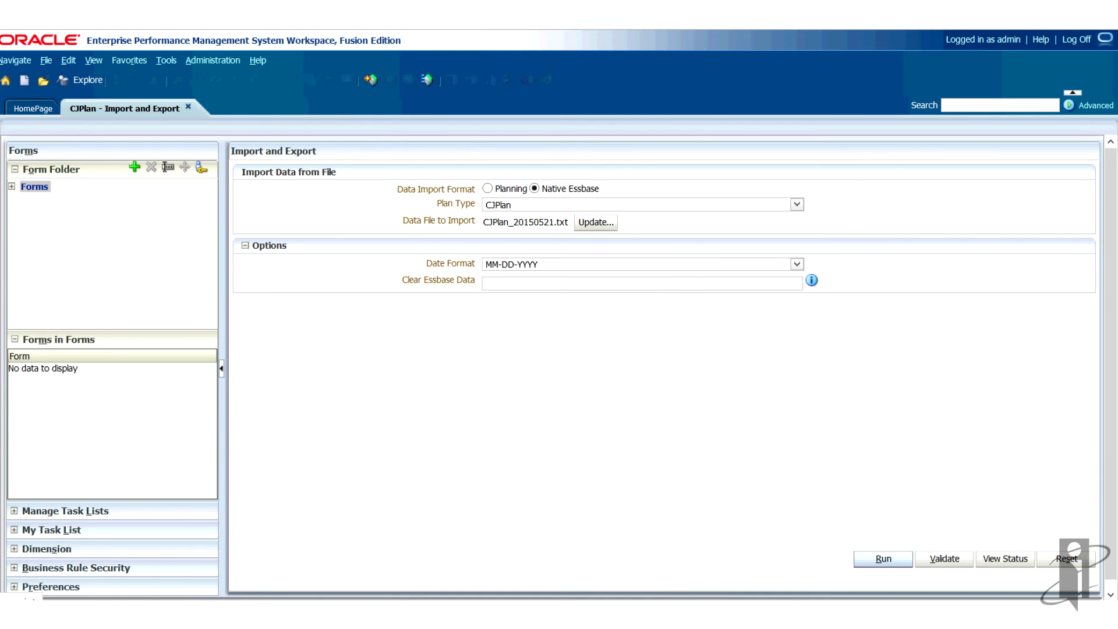
left_click(883, 558)
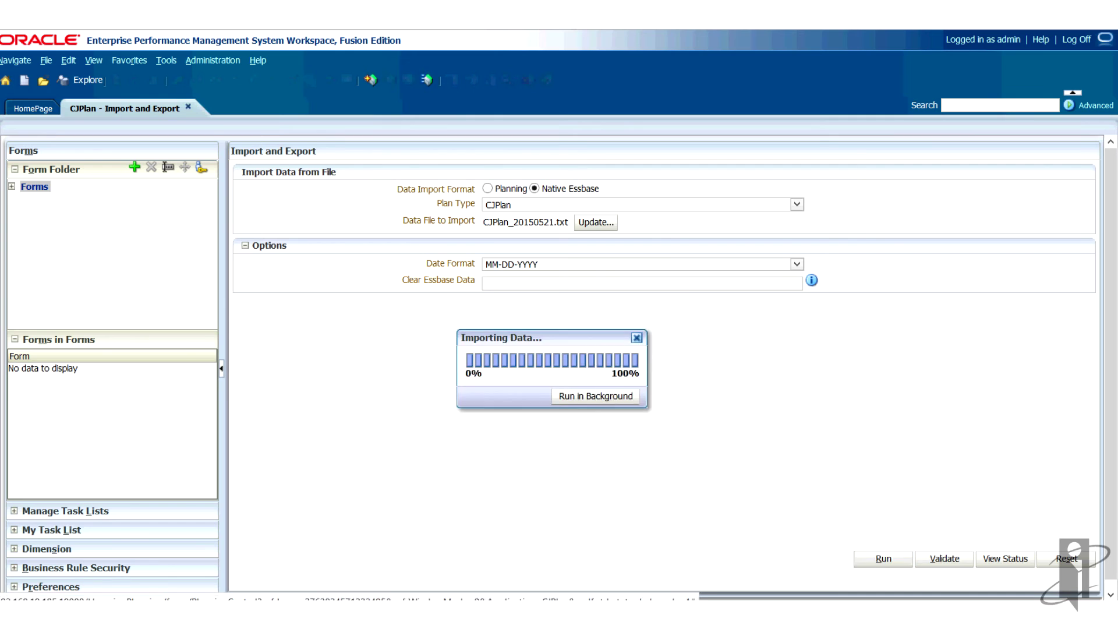
left_click(658, 273)
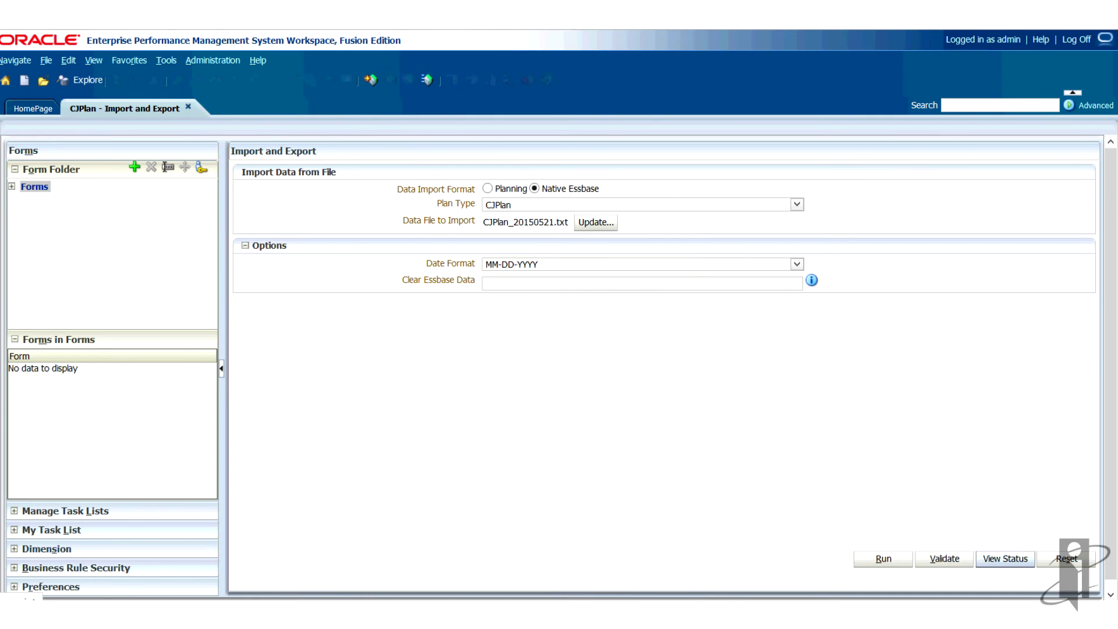
- Start a reporting application mapping named "Test" with CJPlan as the source plan type
left_click(213, 60)
left_click(254, 113)
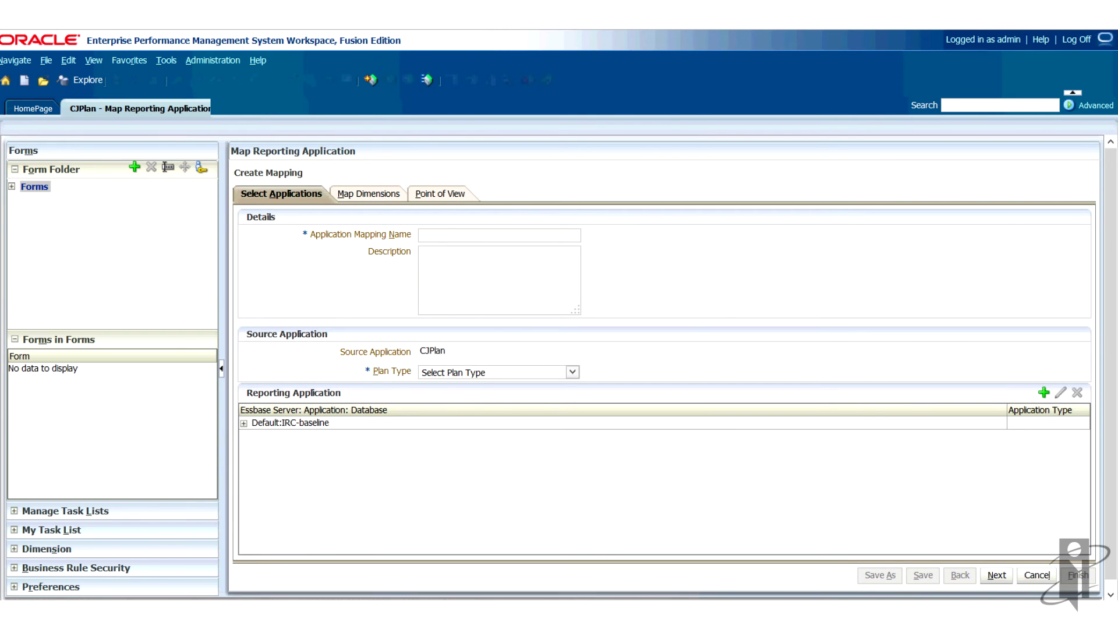
left_click(421, 235)
type("Test")
left_click(572, 372)
left_click(434, 397)
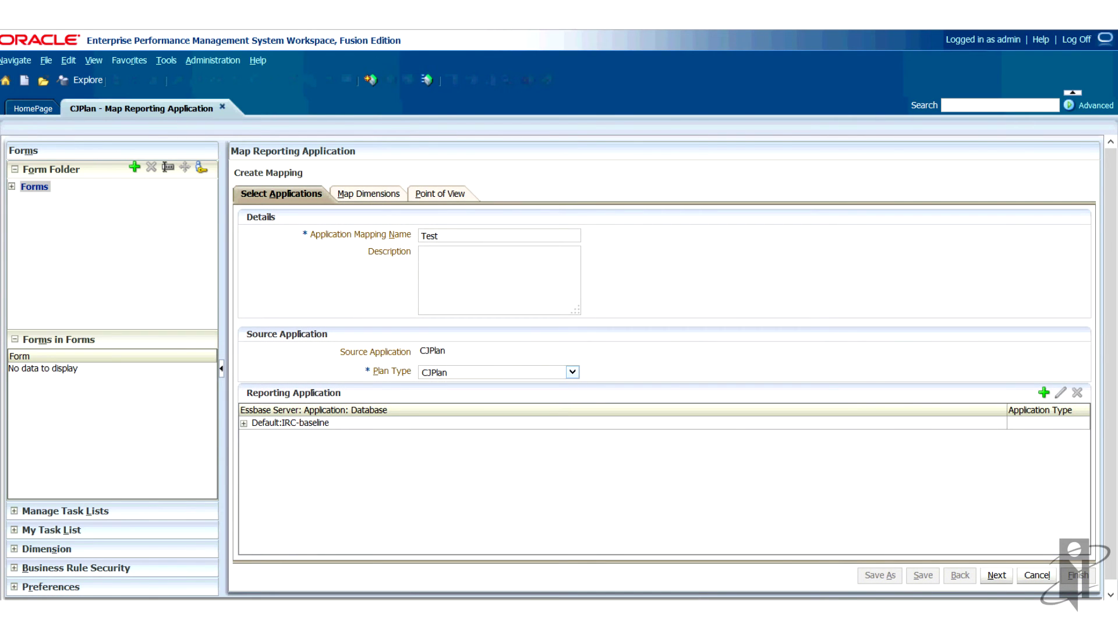
- Choose the Basic database of the Sample application on Default:IRC-baseline as the reporting application and proceed to the mapping's next stage
left_click(244, 423)
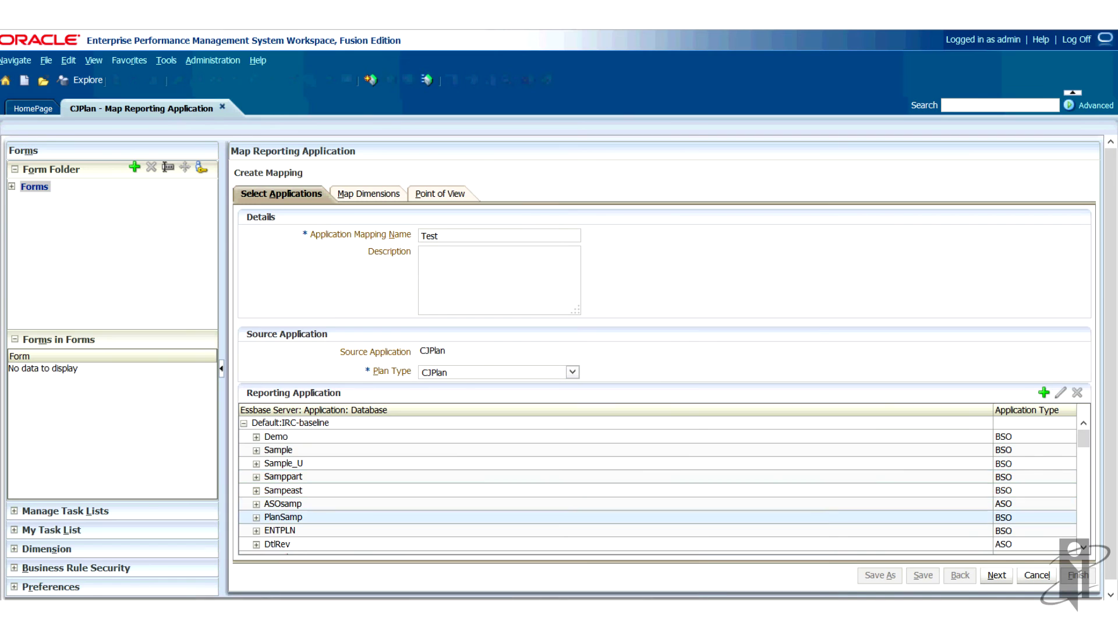
left_click(277, 450)
left_click(256, 450)
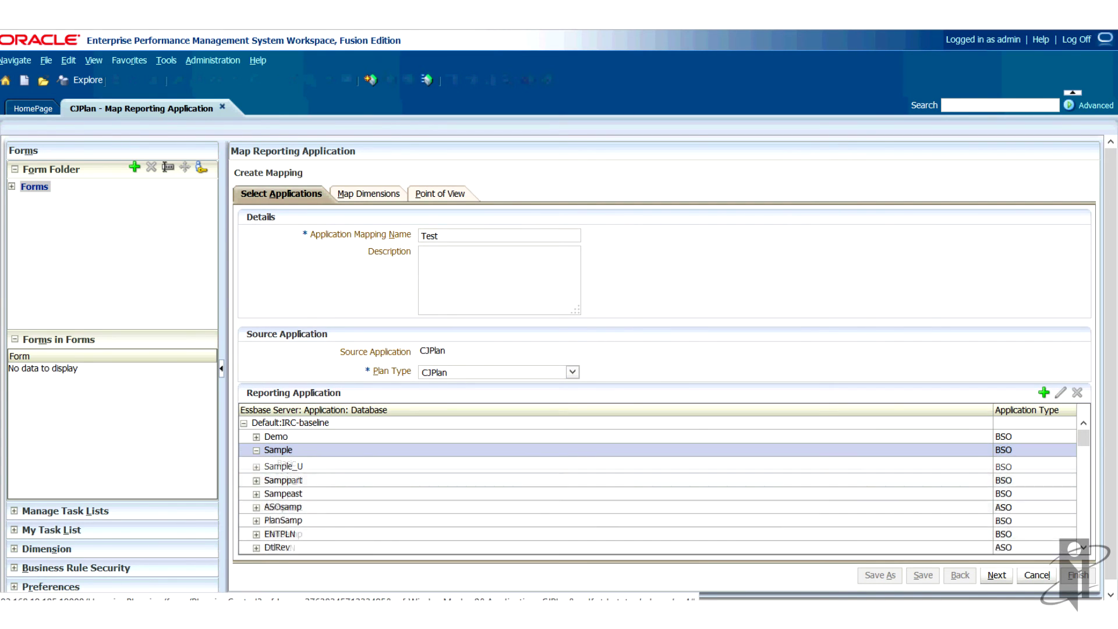
left_click(285, 463)
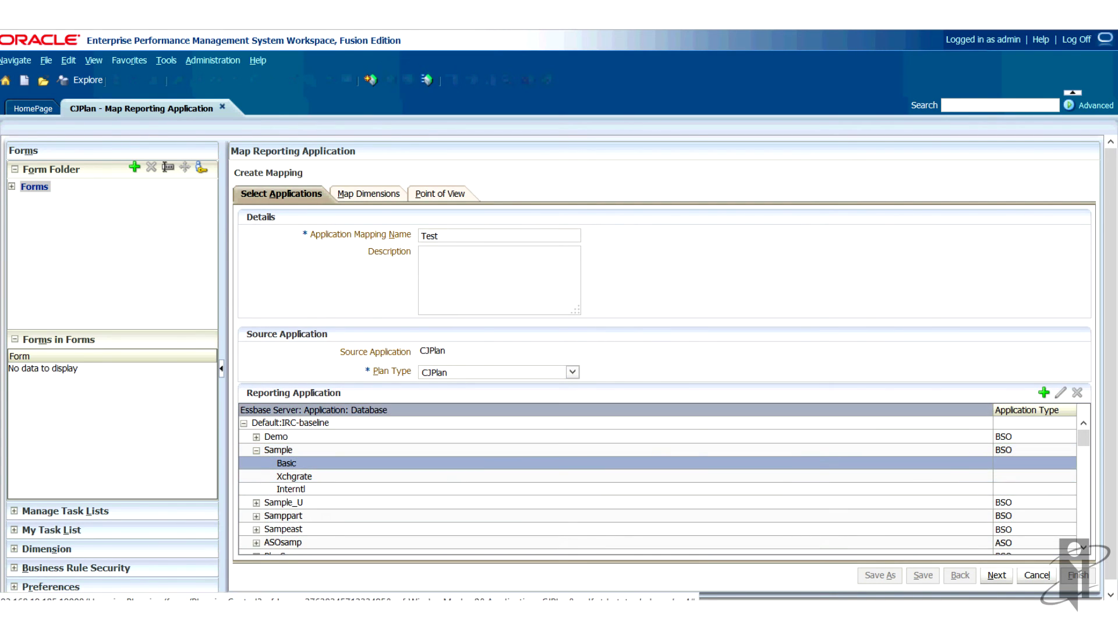
left_click(996, 574)
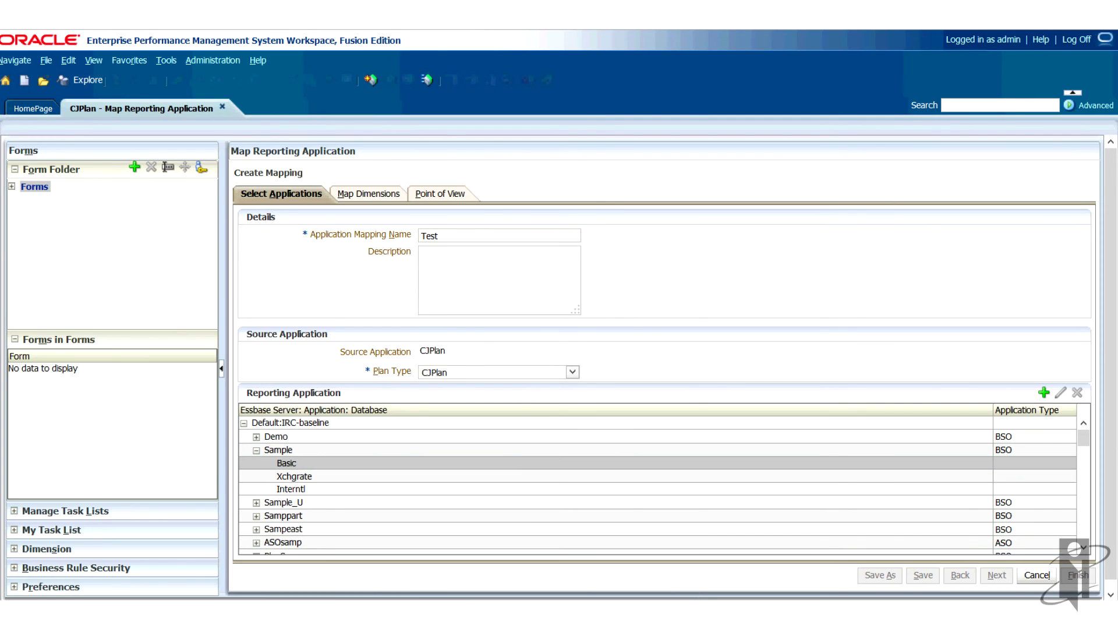